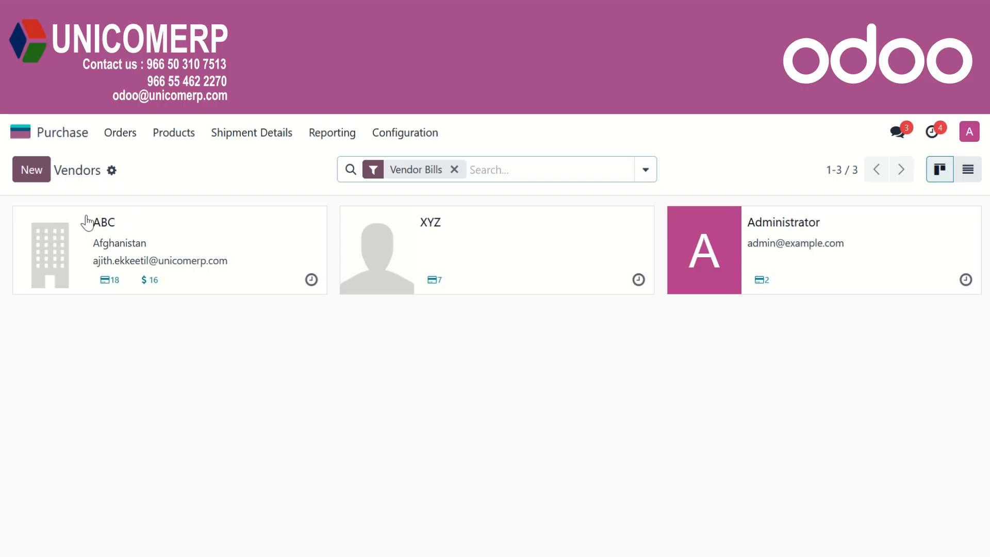
Start a new vendor record and keep its type set to Company
click(32, 180)
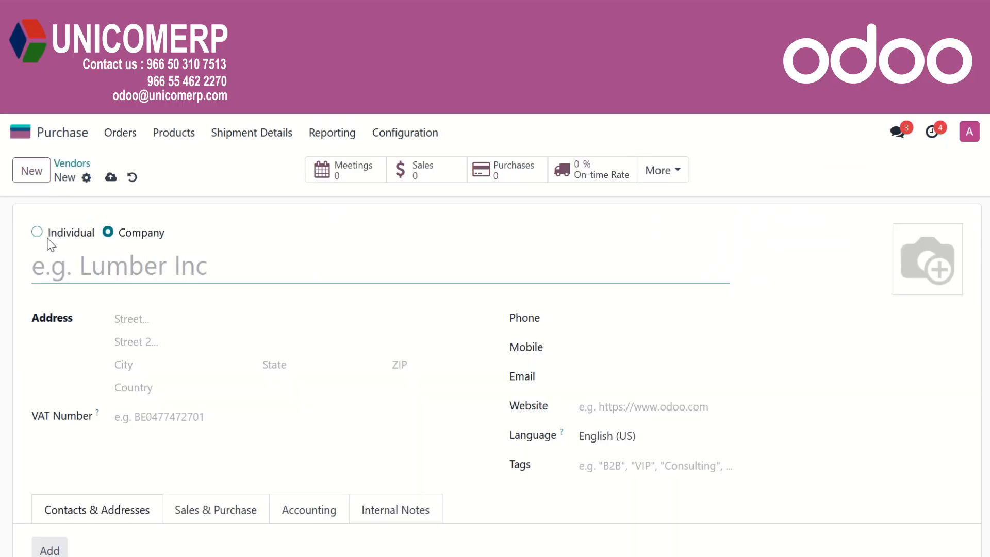
click(80, 236)
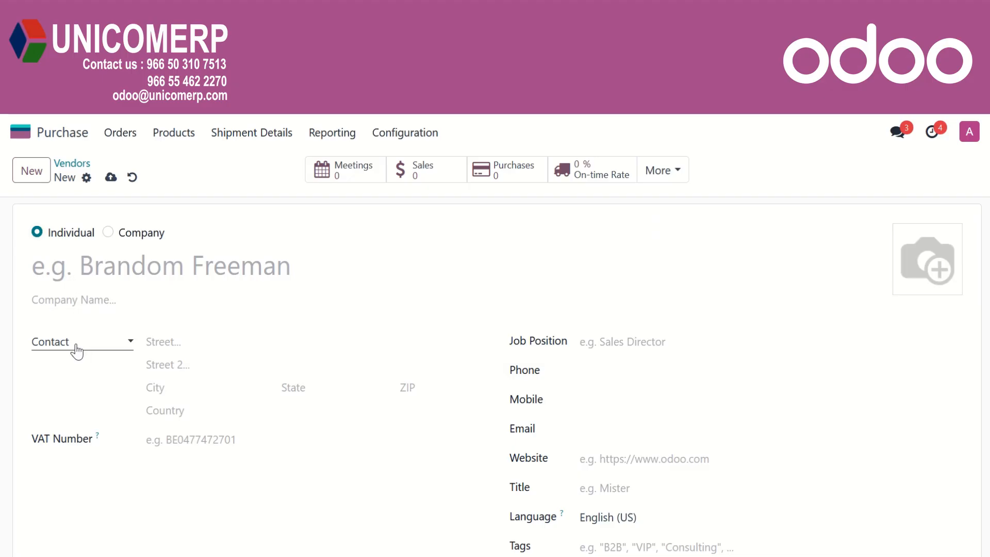
click(103, 303)
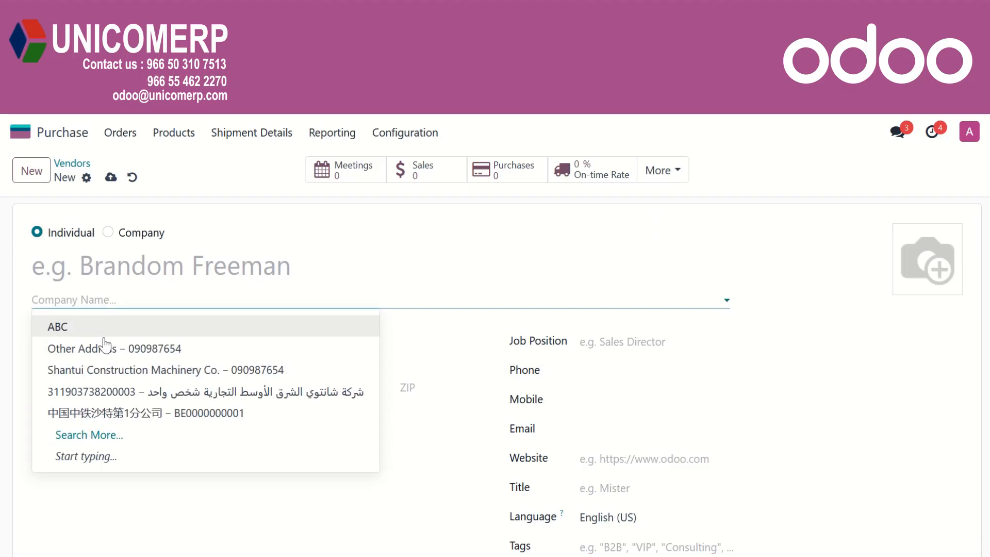
click(27, 312)
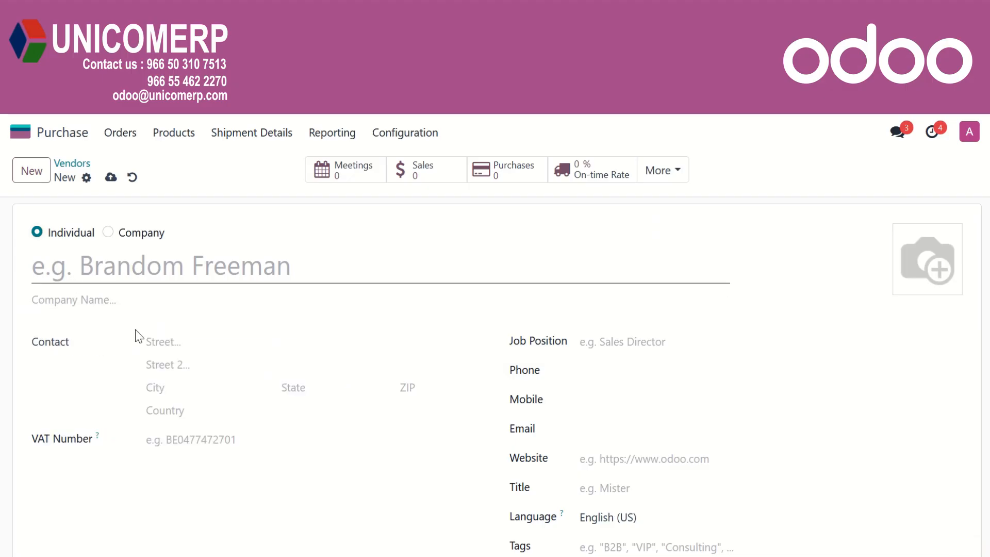
click(132, 235)
Name the vendor AB Company, set country to Saudi Arabia, and enter its VAT number
click(121, 267)
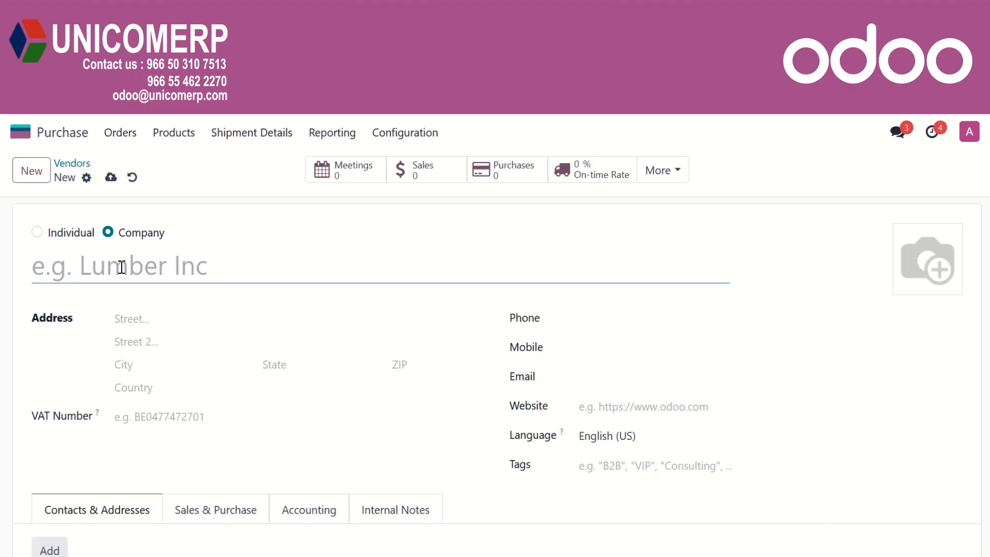
text(AB Company)
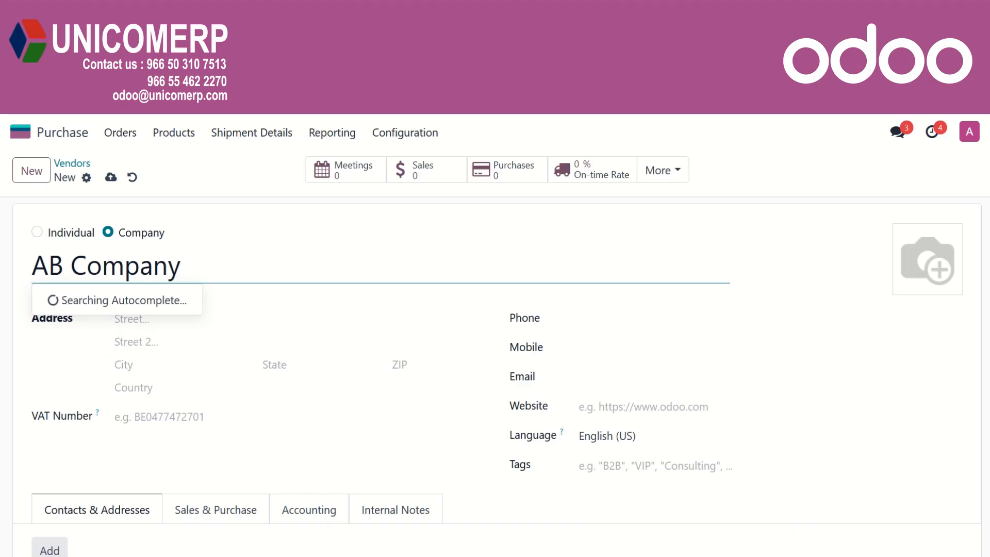
click(170, 388)
text(sau)
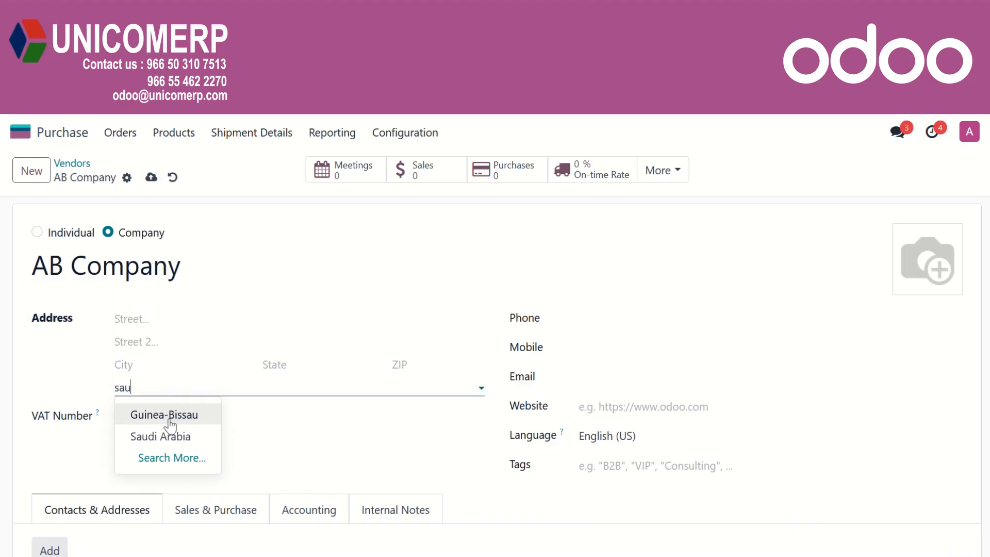
click(169, 436)
click(175, 418)
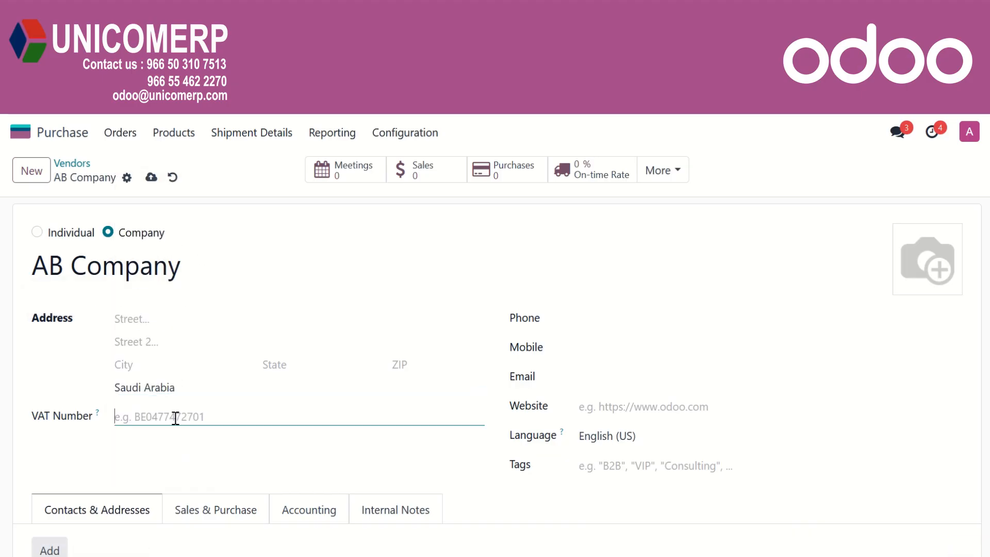
scroll(165, 437, down, 3)
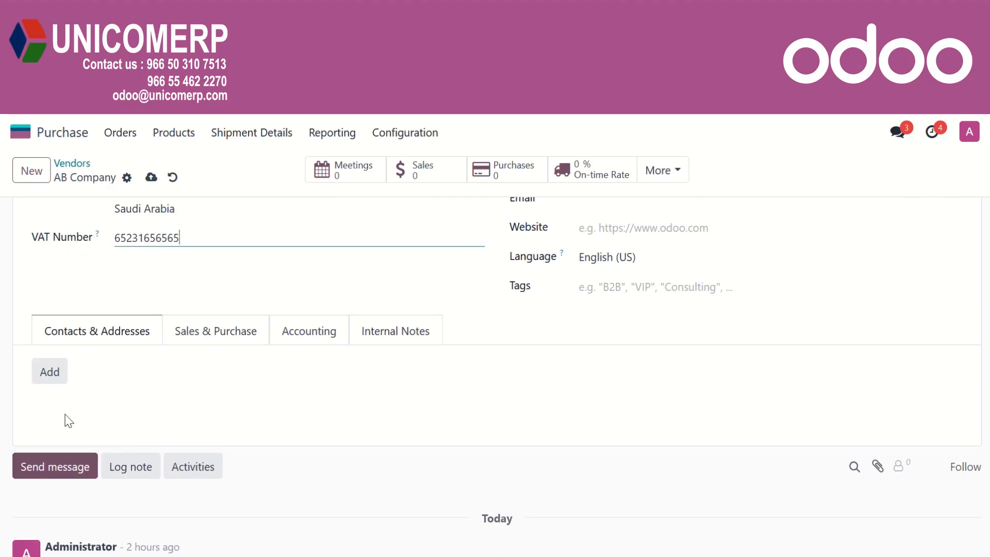
Dismiss the new contact dialog and review AB Company's Sales & Purchase tab fields
click(56, 376)
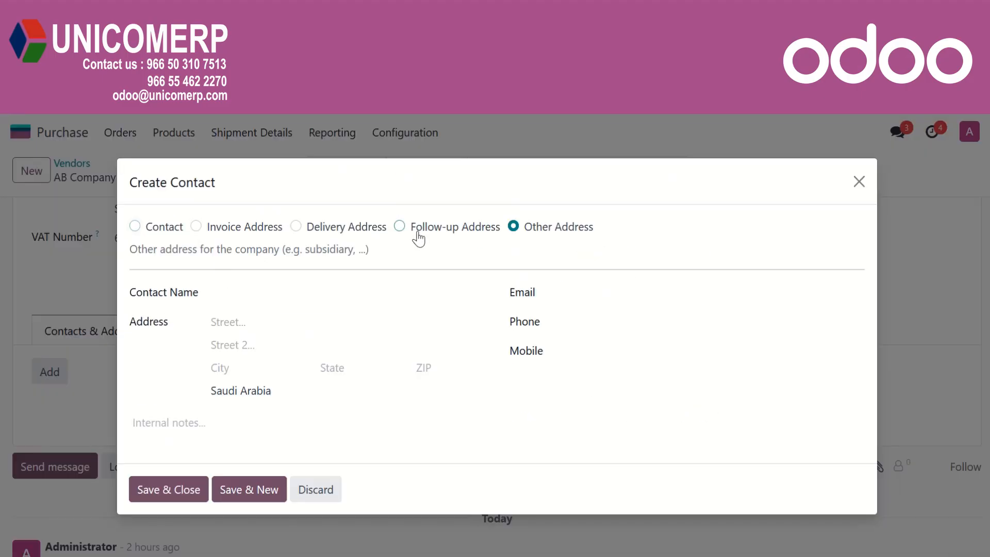
click(860, 182)
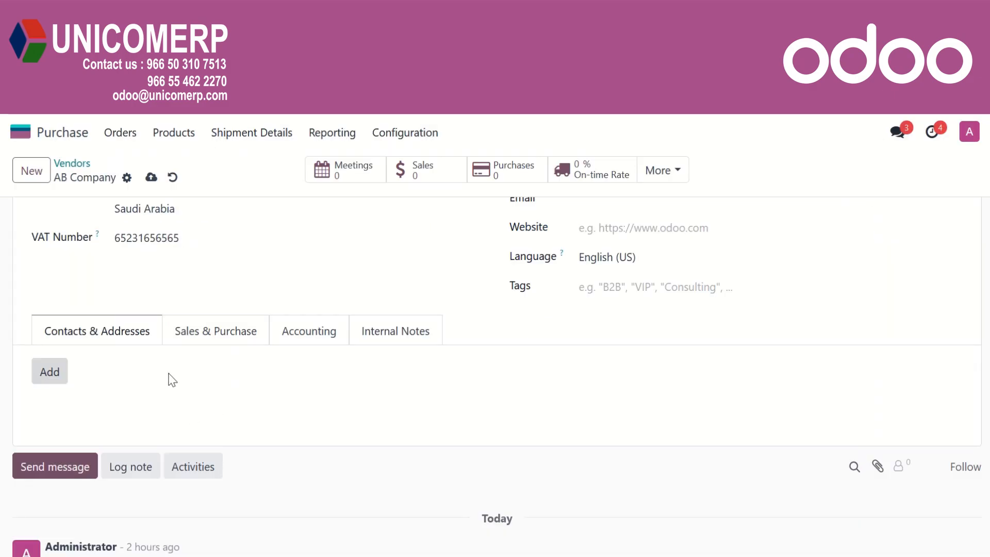
click(223, 333)
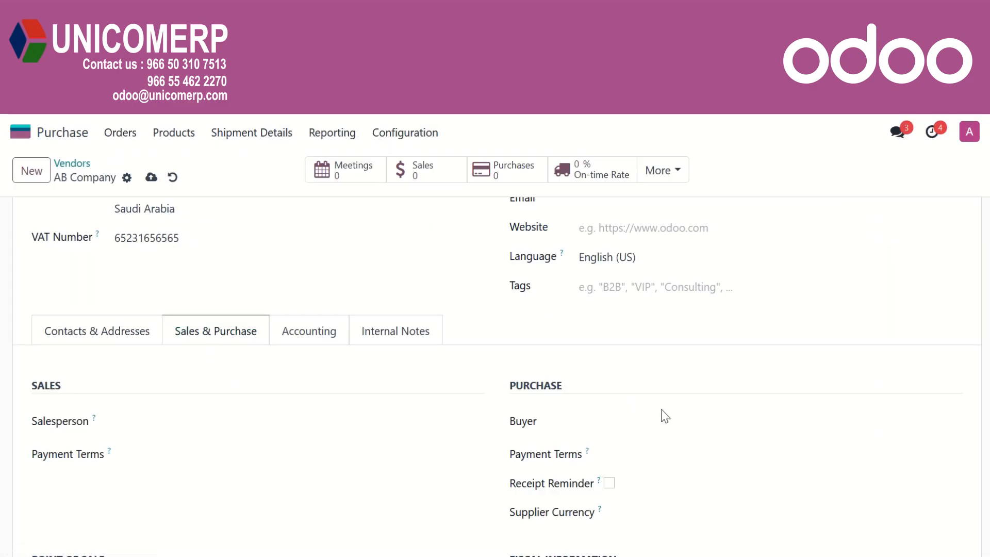
scroll(674, 502, down, 3)
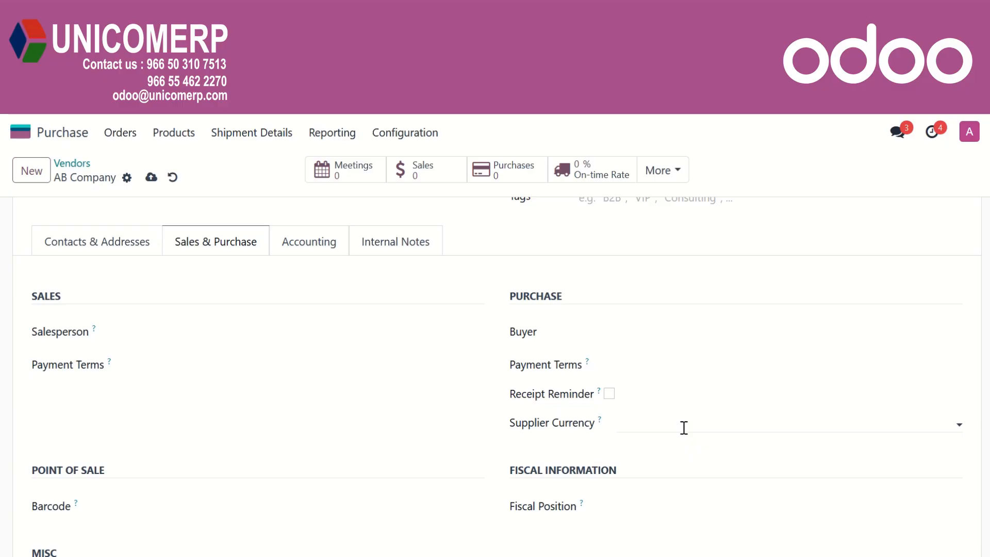
scroll(444, 392, down, 2)
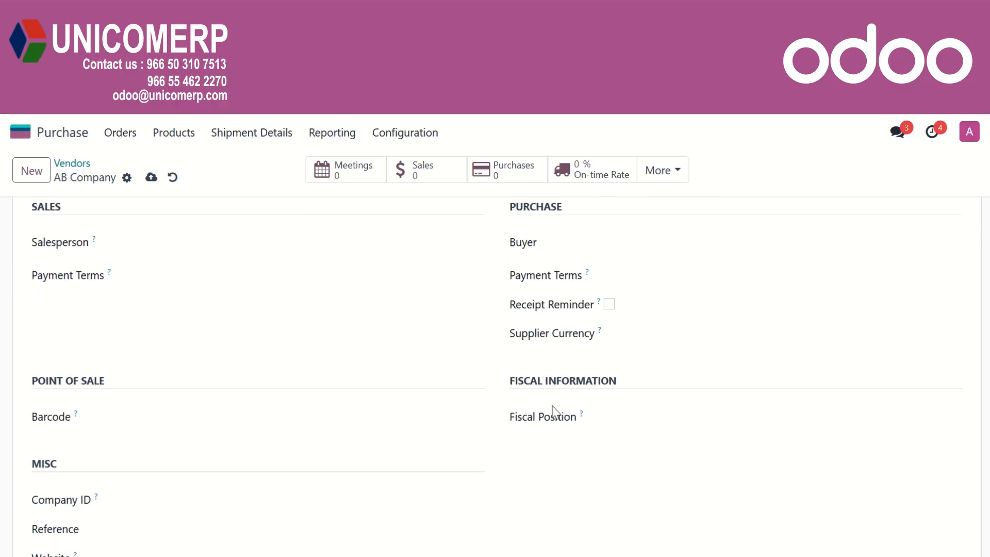
scroll(447, 510, down, 4)
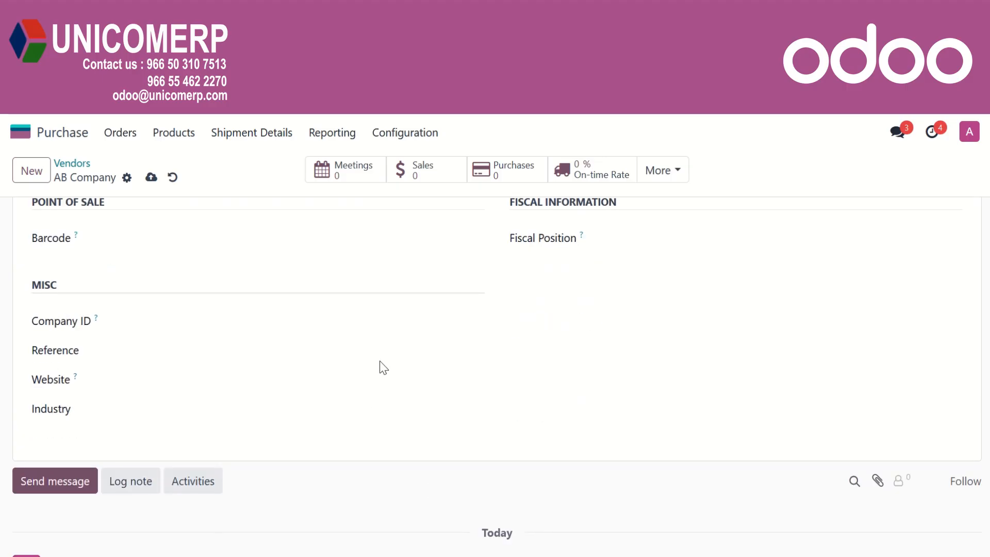
scroll(371, 405, up, 8)
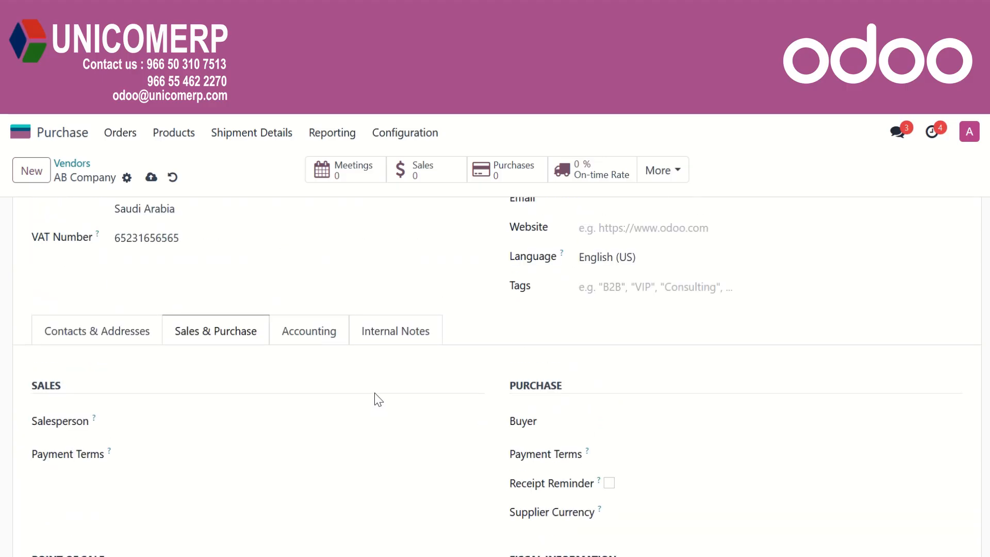
Review AB Company's Accounting tab details
click(314, 336)
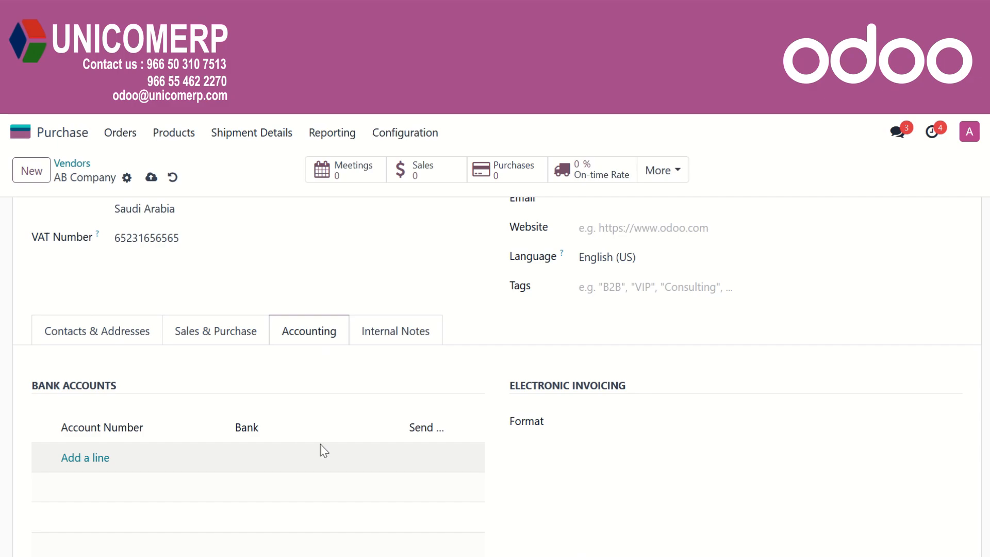
scroll(350, 448, down, 3)
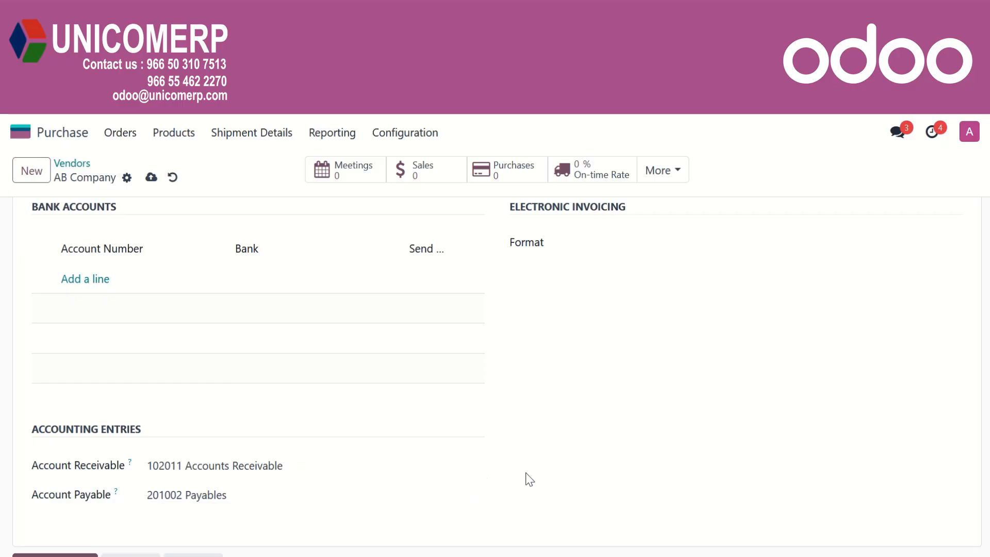
scroll(526, 478, up, 2)
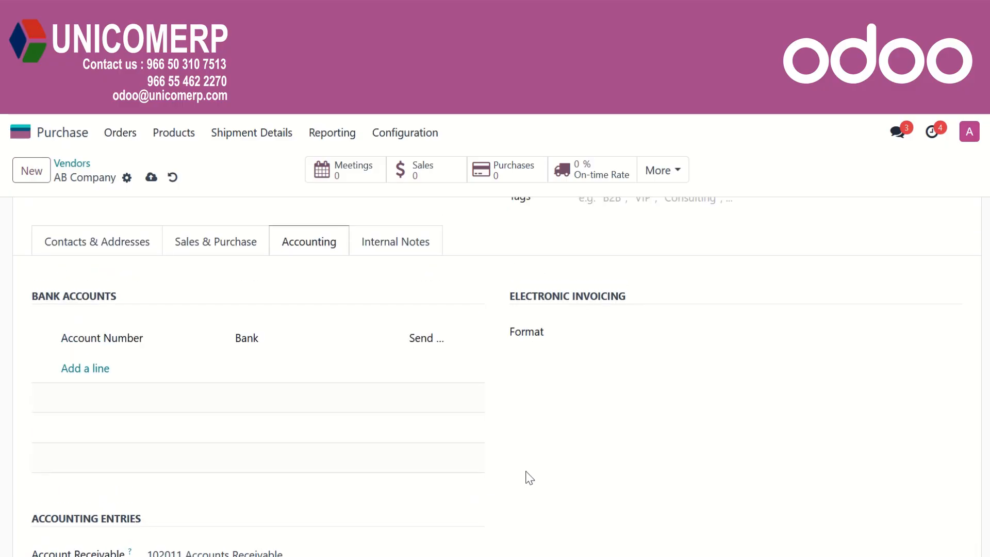
scroll(529, 478, down, 2)
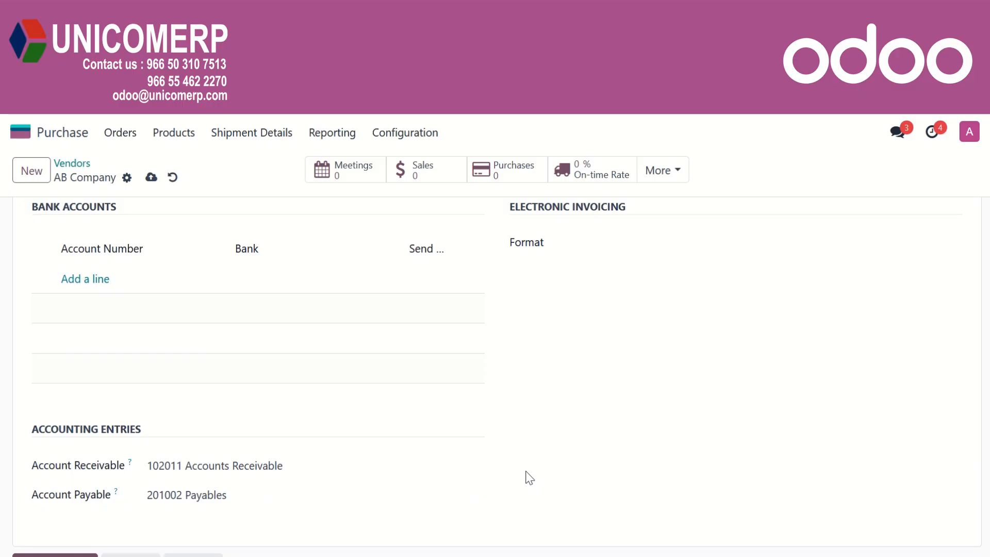
scroll(527, 477, up, 2)
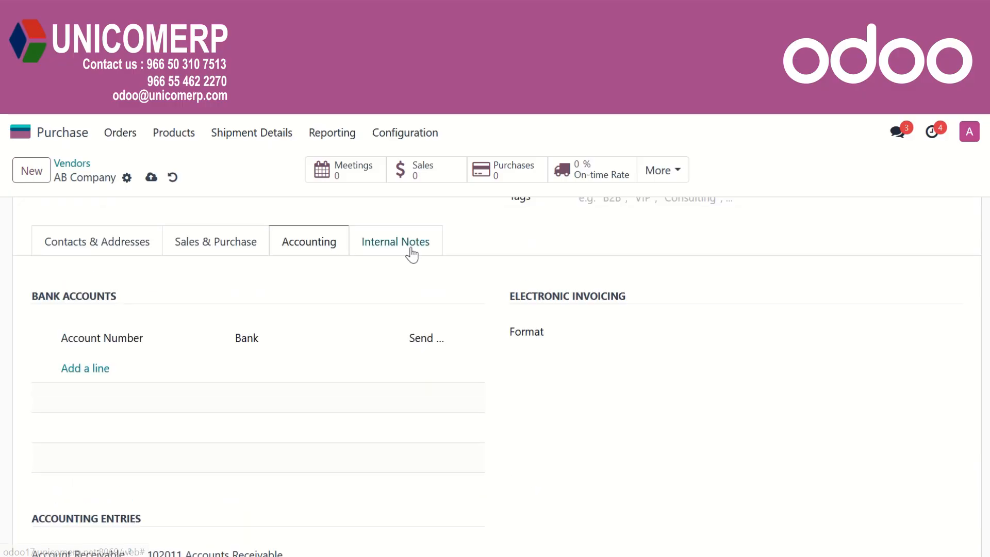
Check the Internal Notes tab and save the AB Company vendor record
click(411, 251)
scroll(267, 367, up, 2)
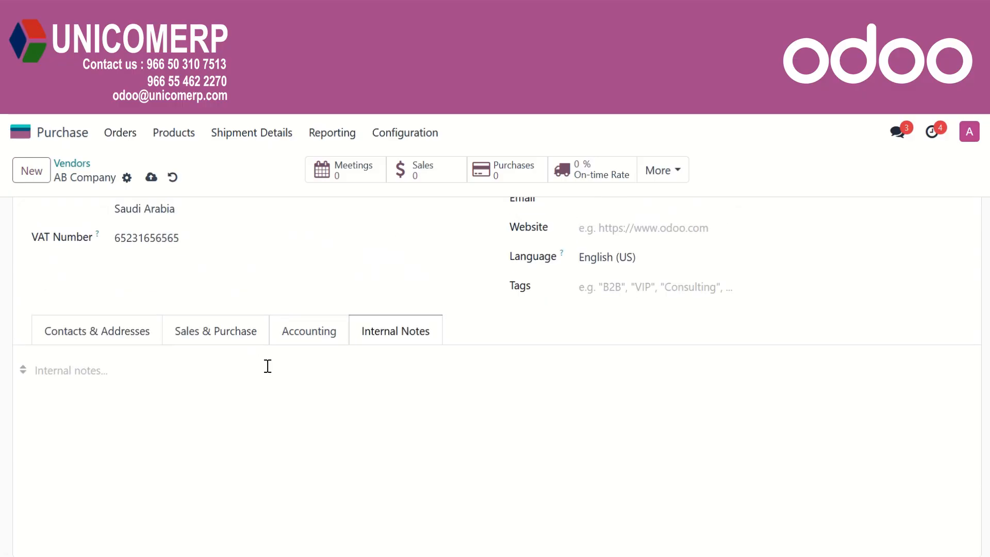
scroll(255, 361, up, 4)
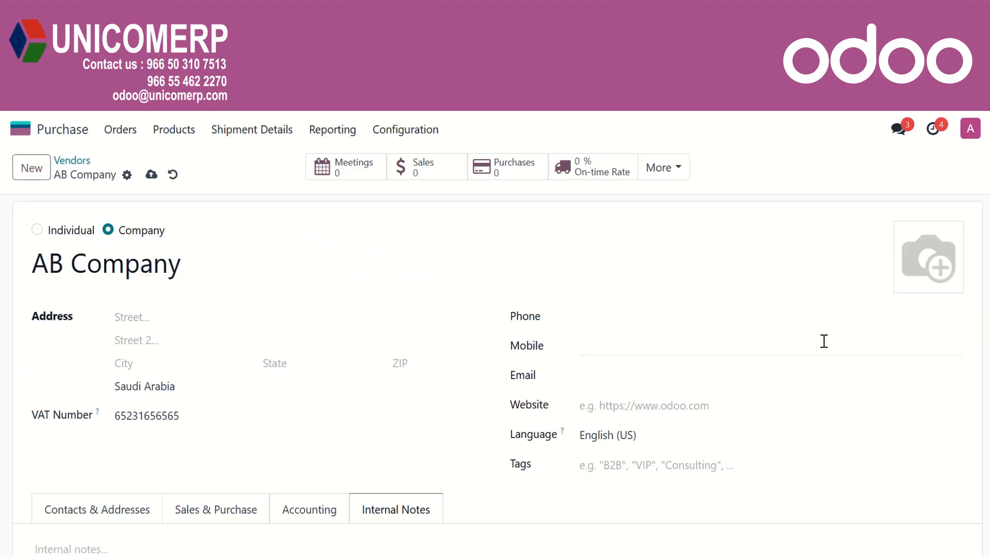
click(151, 174)
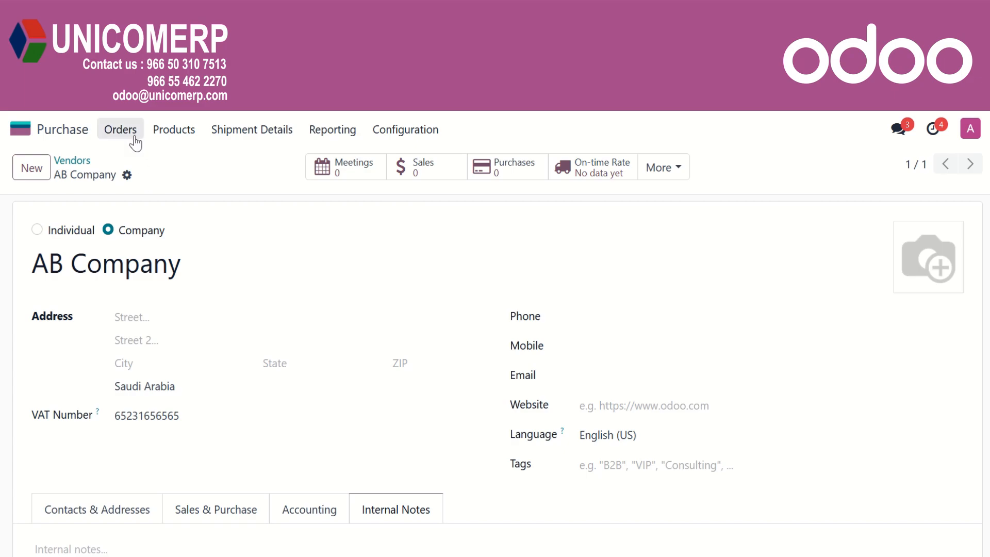
Create a new request for quotation with AB Company as the vendor
click(130, 135)
click(142, 161)
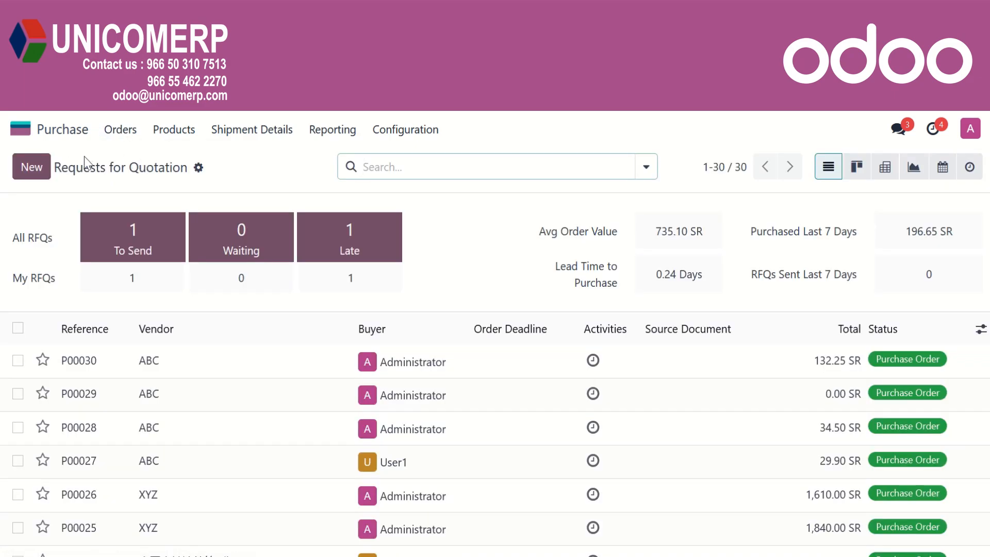
click(28, 166)
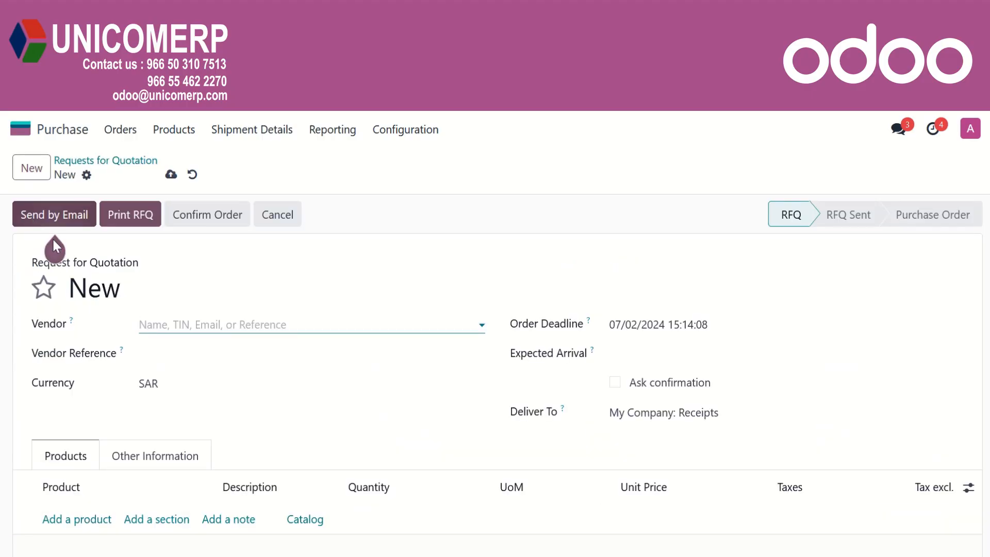
click(192, 322)
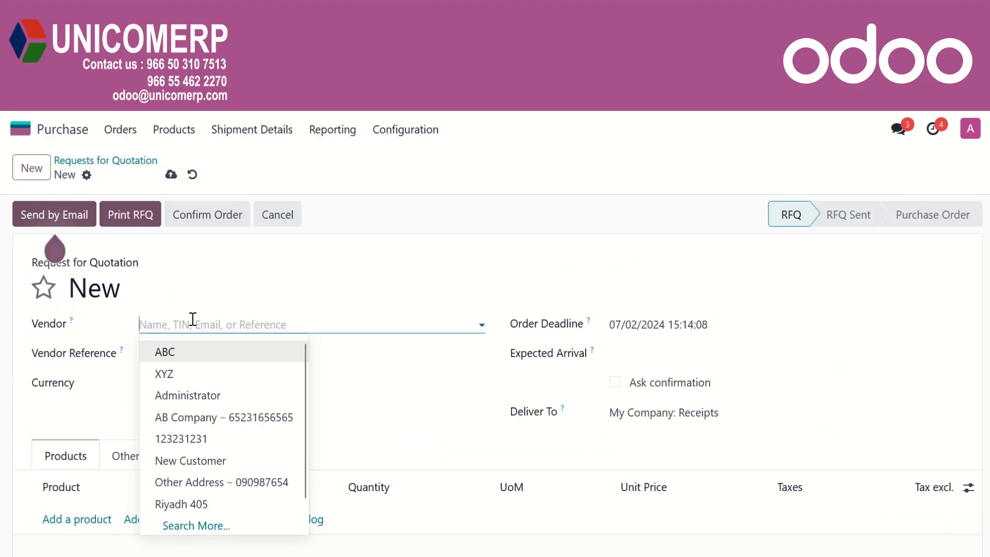
text(a)
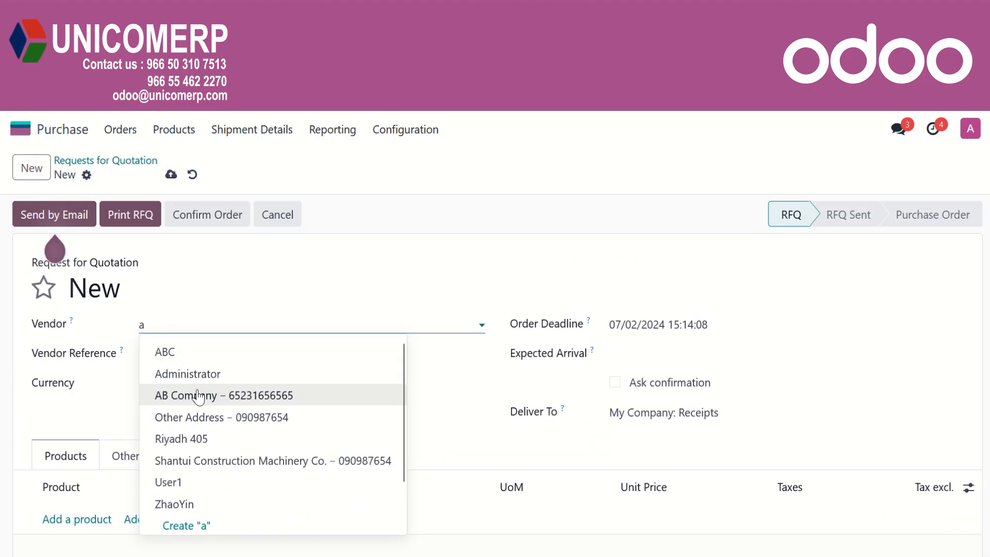
click(199, 396)
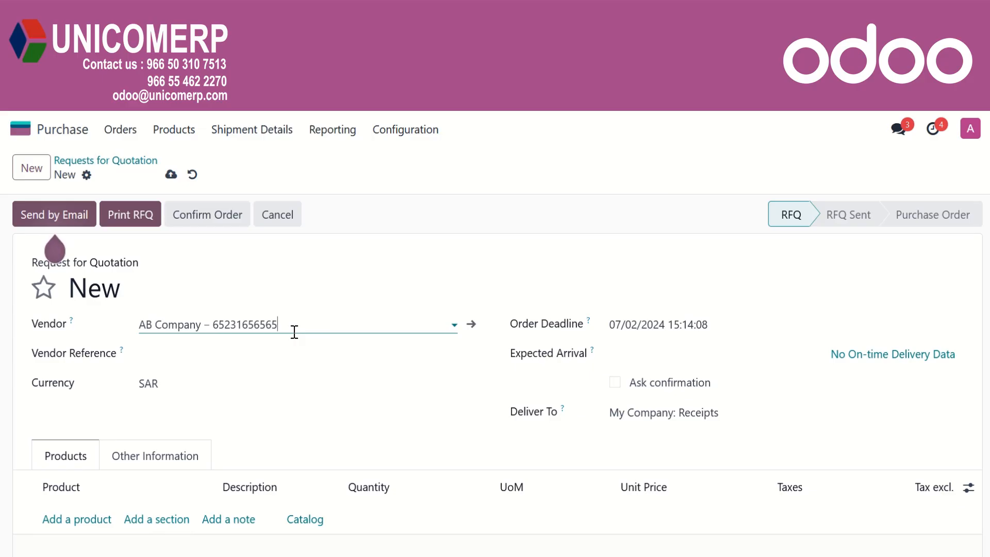
Enter the vendor reference and set Expected Arrival to 07/02/2024
click(289, 355)
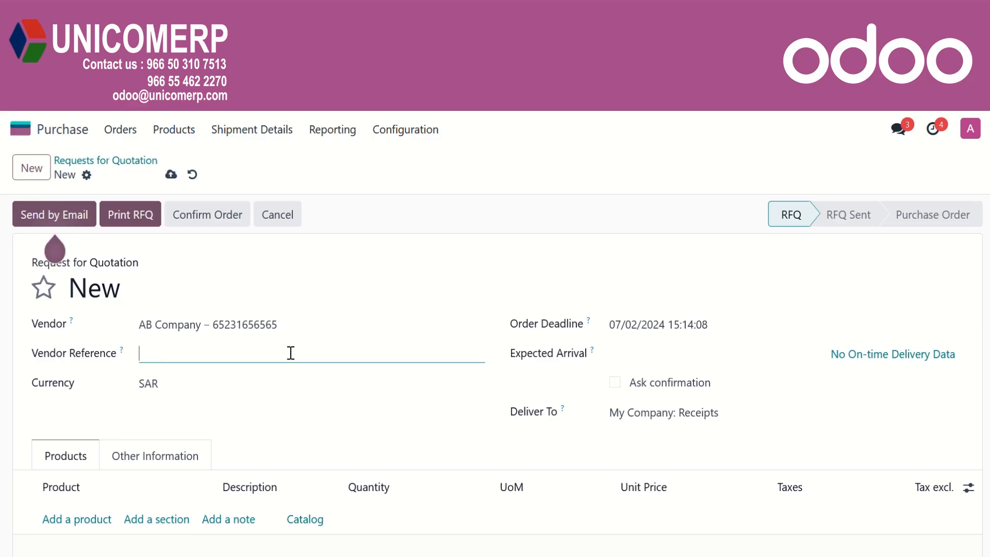
text(SO-1565656)
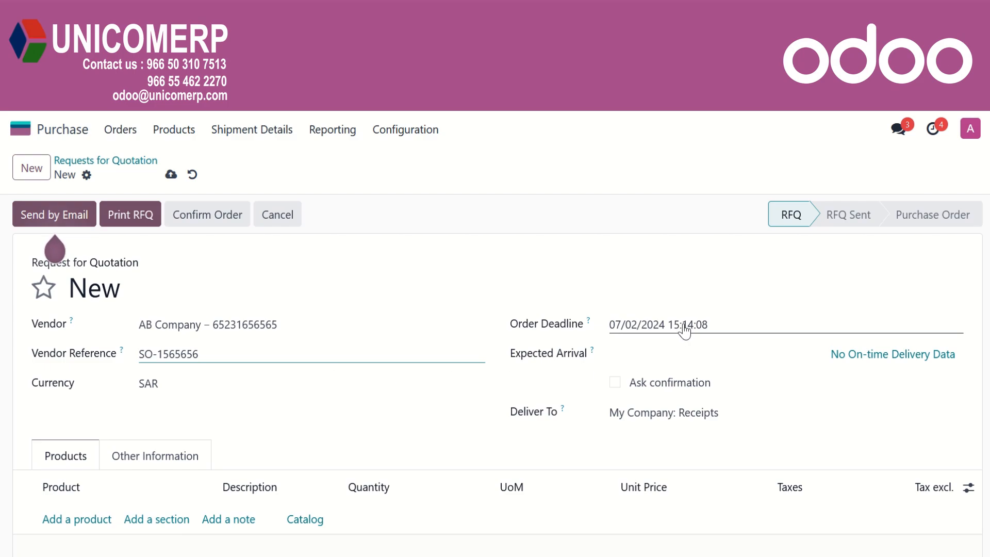
click(681, 354)
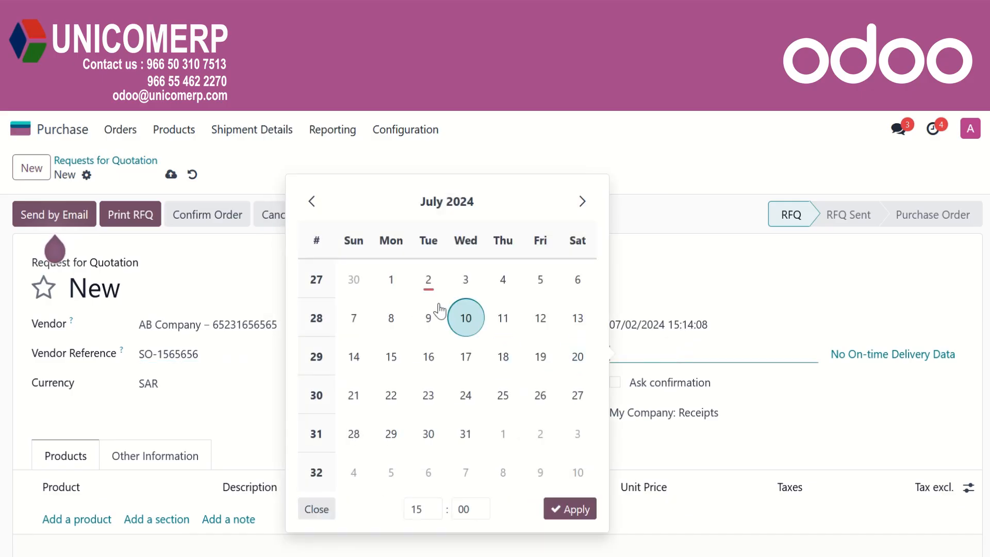
click(428, 279)
click(645, 274)
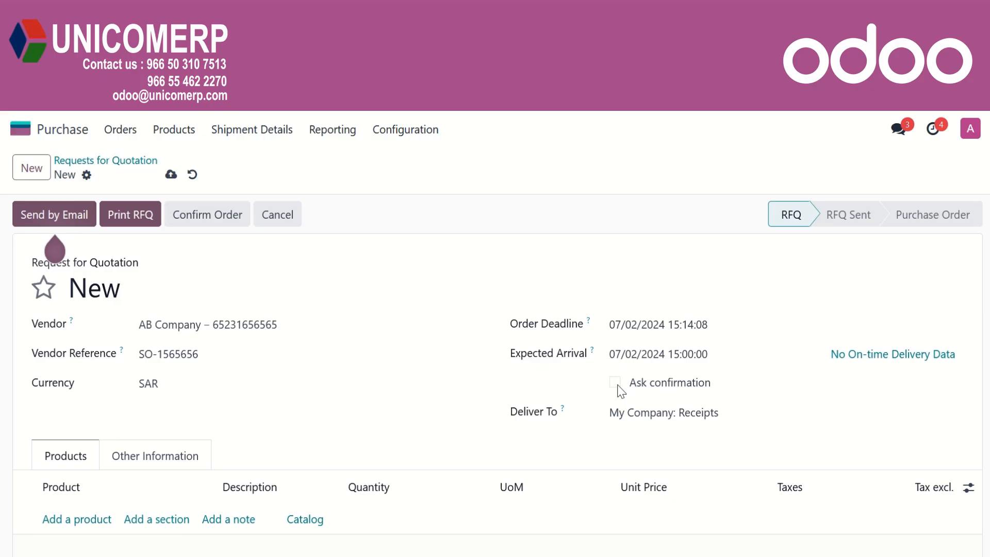
mouse_move(692, 382)
Add a line for 5 units of SD34-C3 DS at 19.17
scroll(154, 449, down, 3)
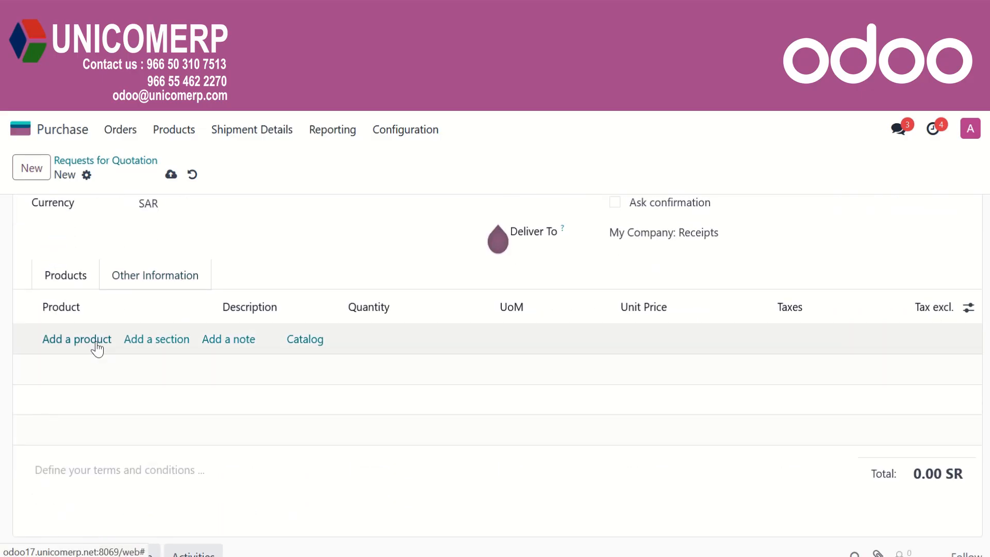
click(97, 344)
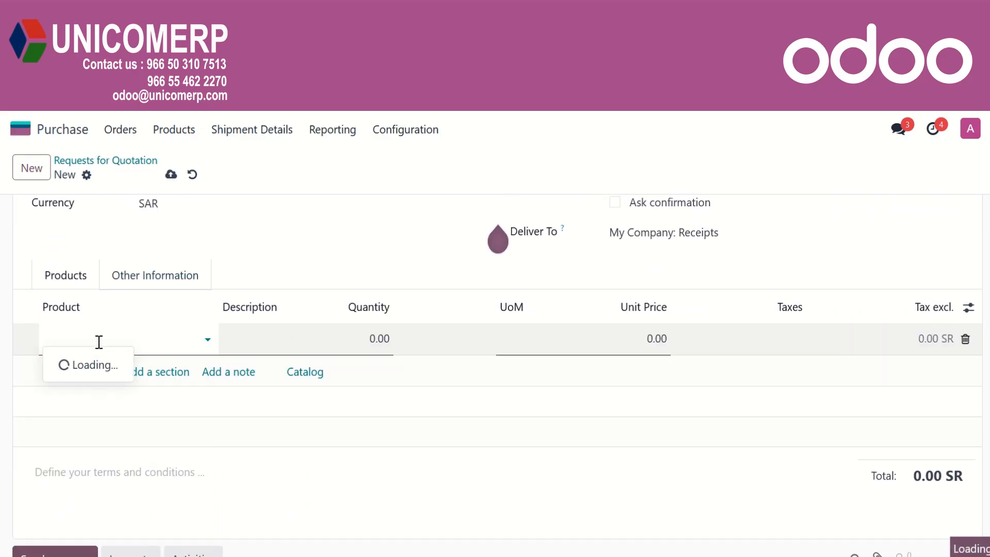
text(dr)
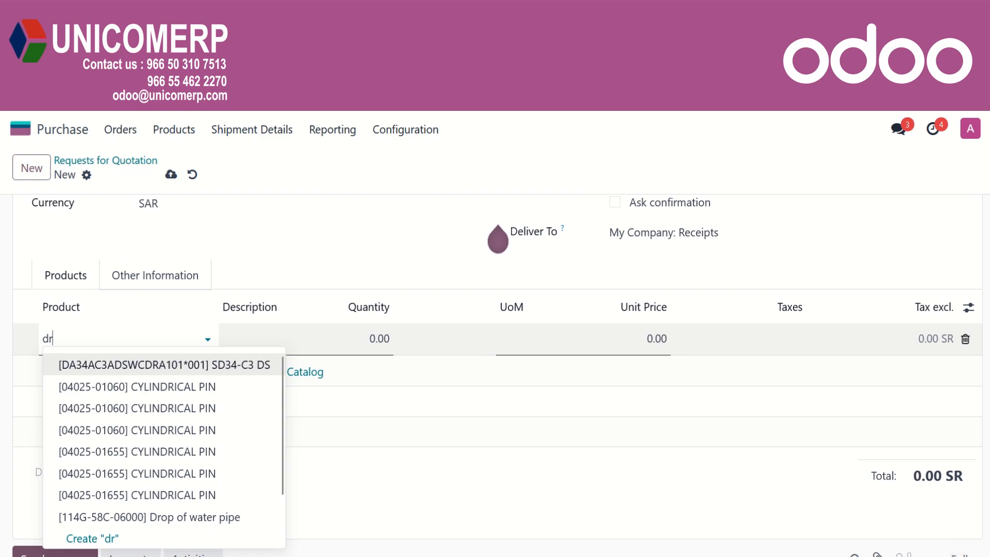
click(164, 365)
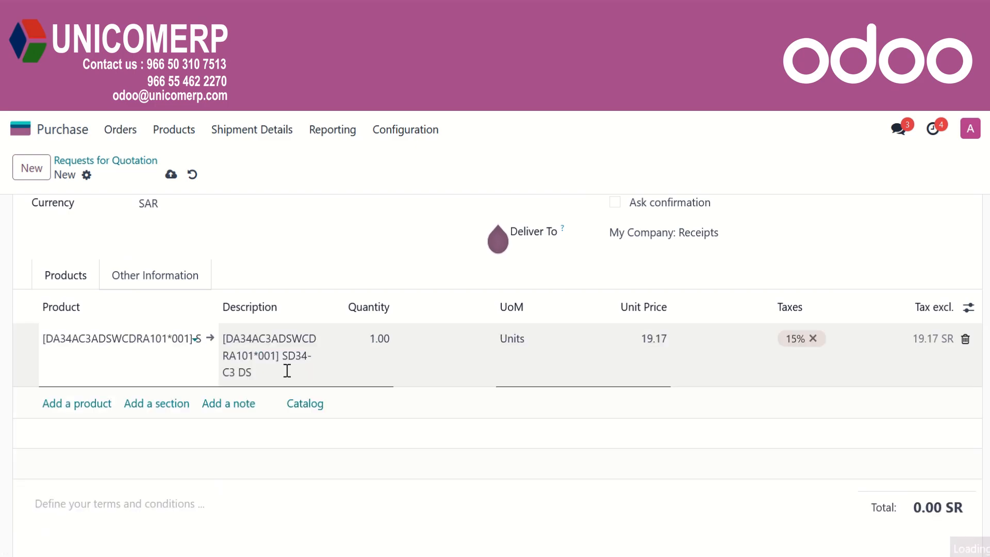
click(376, 339)
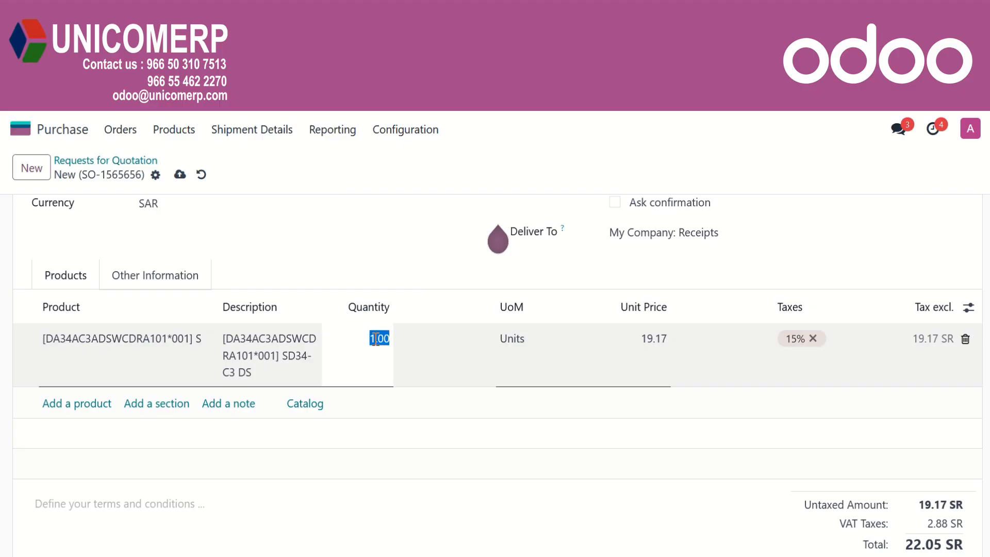
text(5)
click(372, 364)
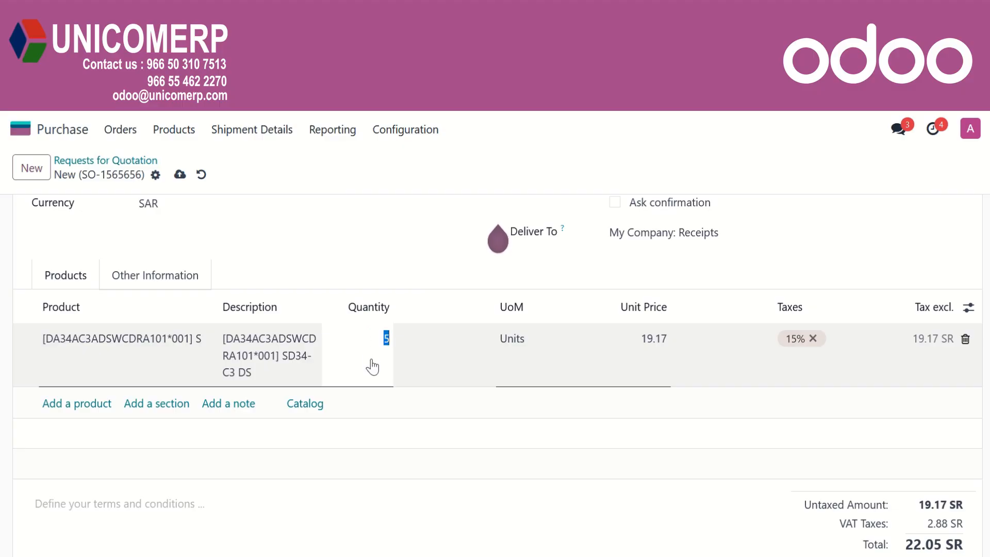
click(639, 339)
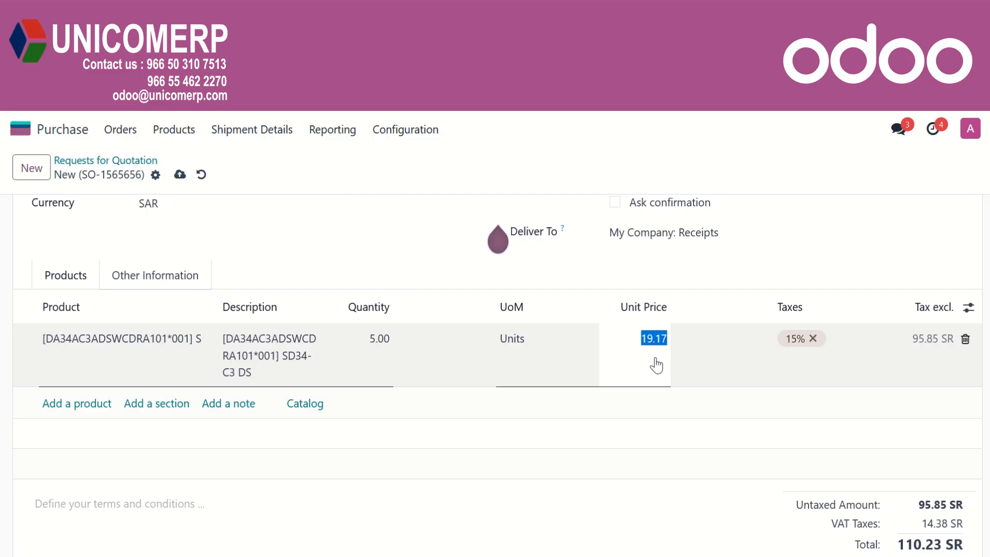
click(659, 465)
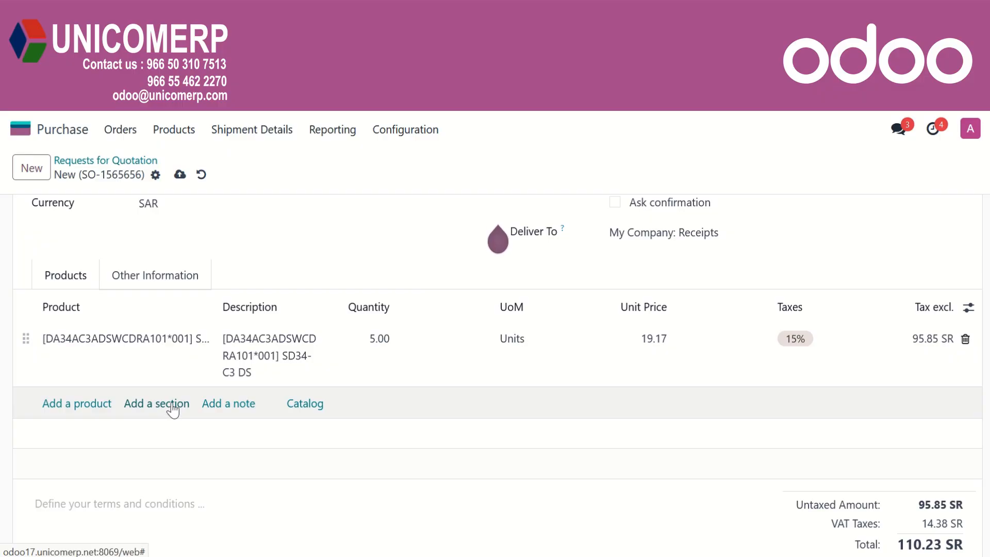
Review the Other Information tab and save the quotation as P00034
click(161, 281)
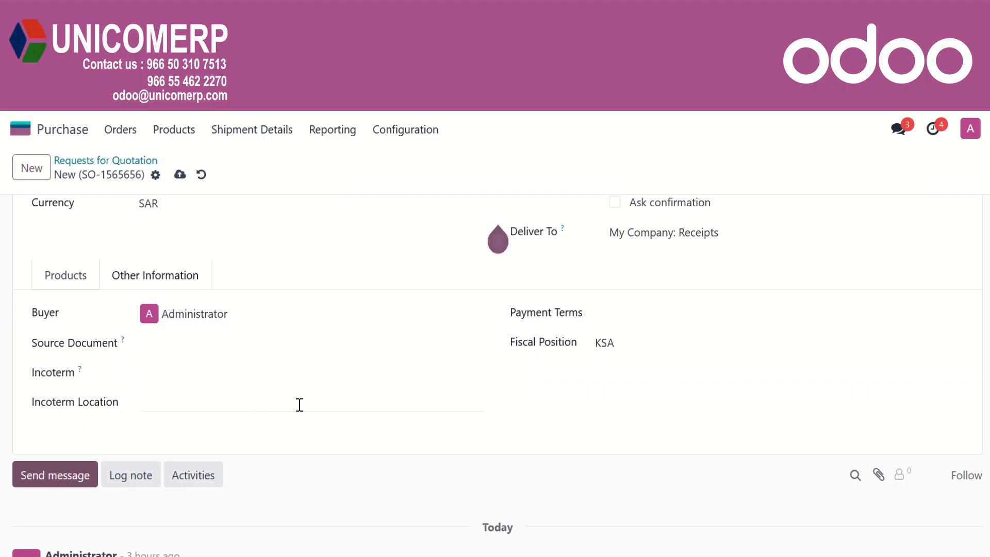
key(alt+s)
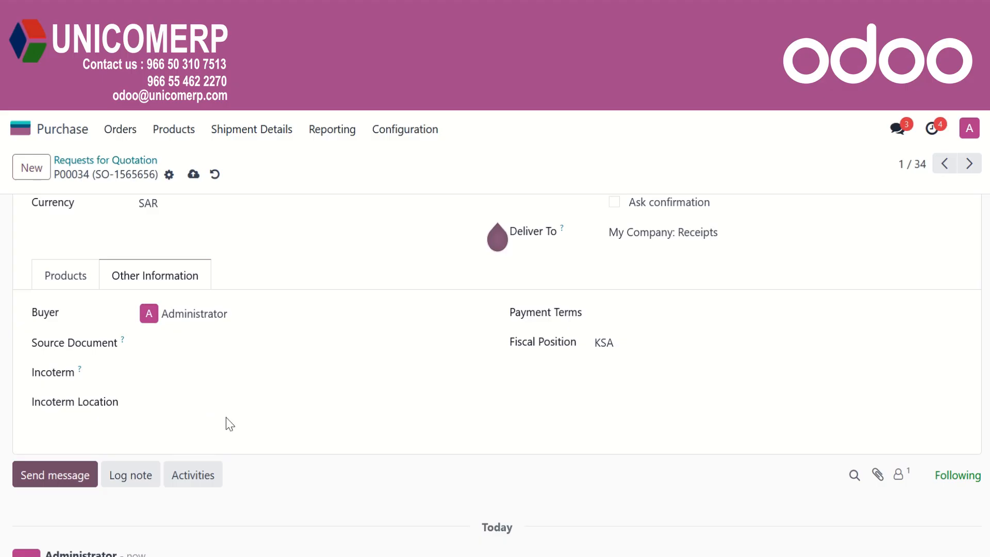
click(73, 278)
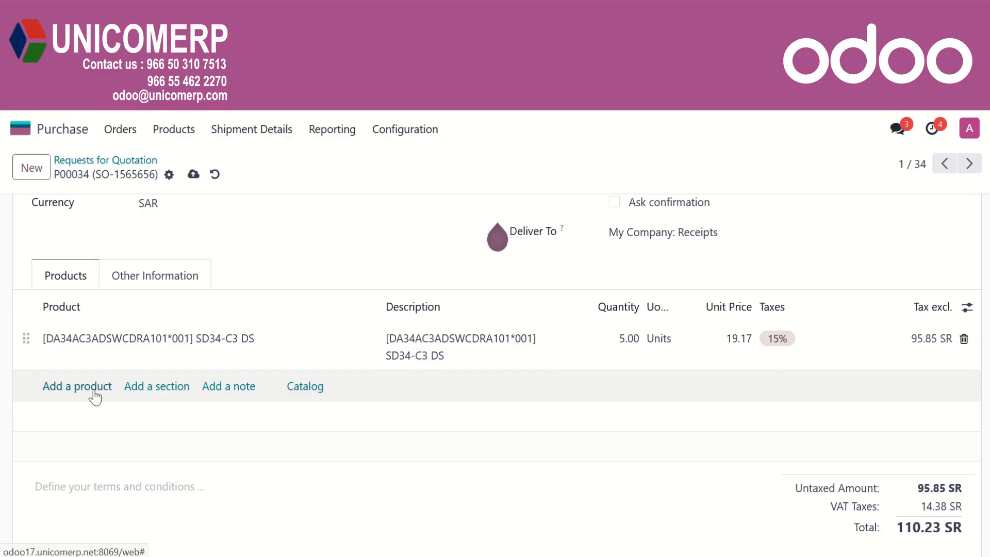
Add a Transportation Cost line and verify the product is marked Is a Landed Cost
click(95, 397)
text(tra)
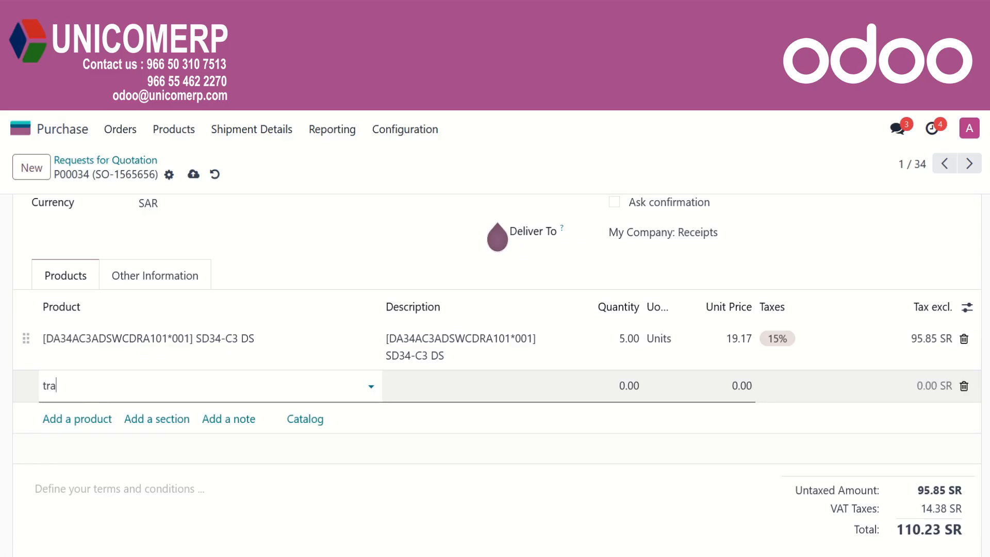
text(nsp)
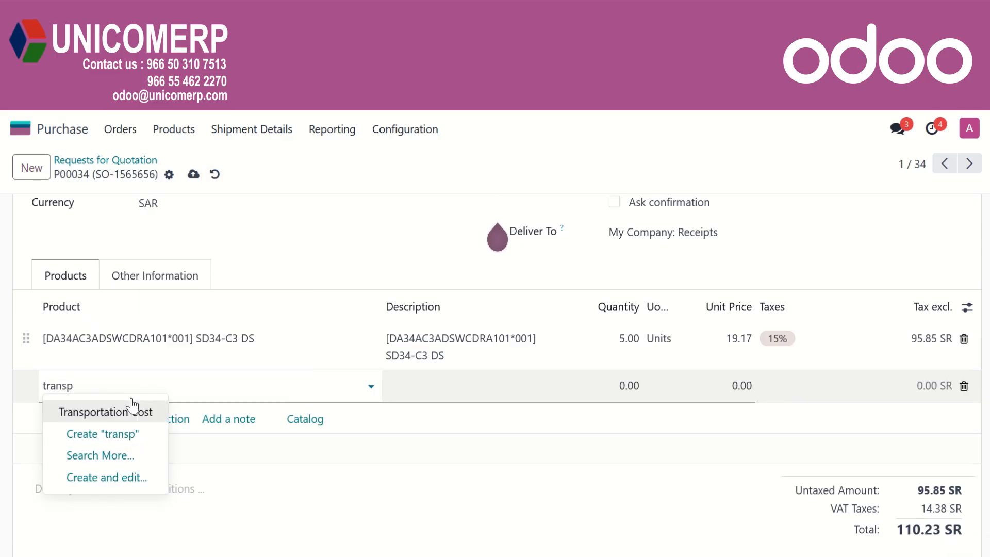
click(133, 408)
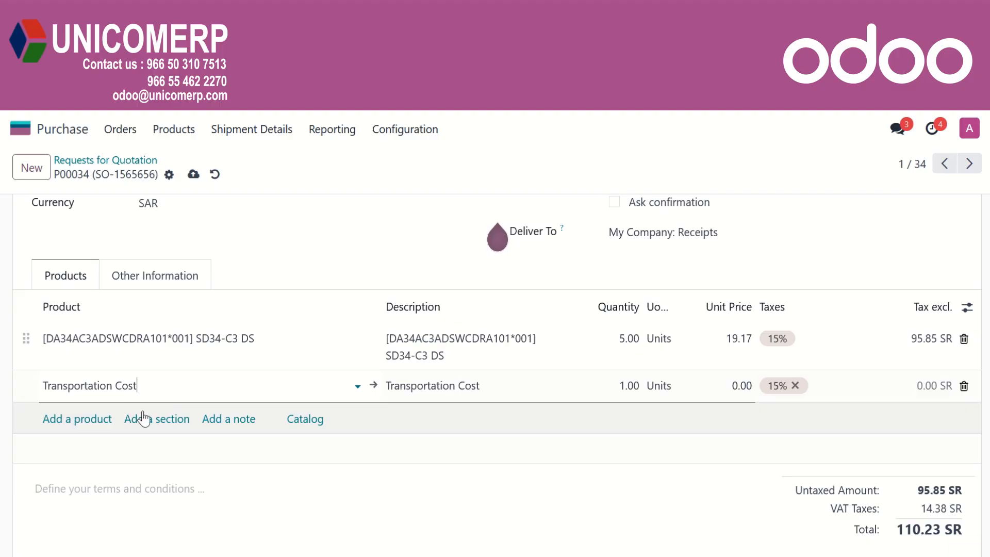
click(373, 391)
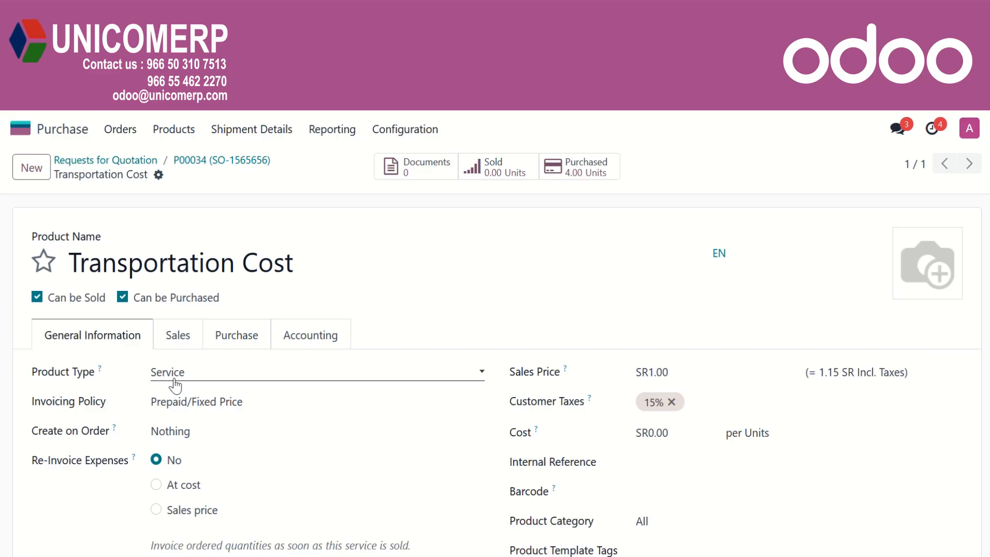
click(242, 346)
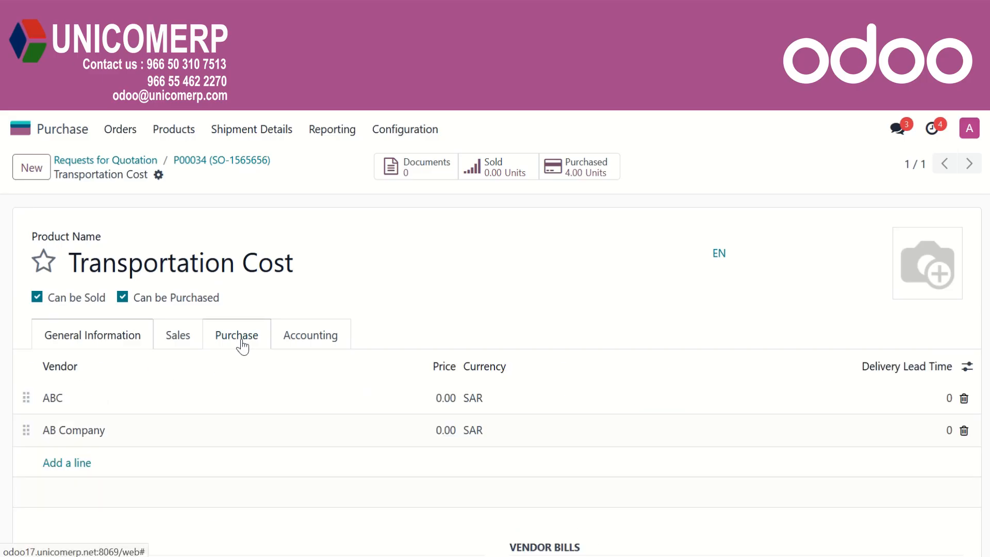
scroll(449, 400, down, 3)
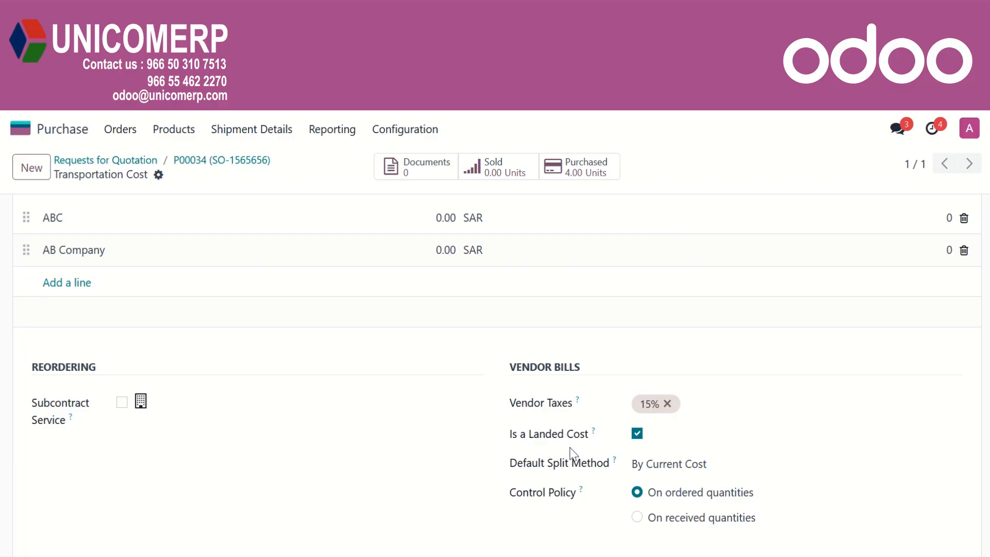
click(227, 162)
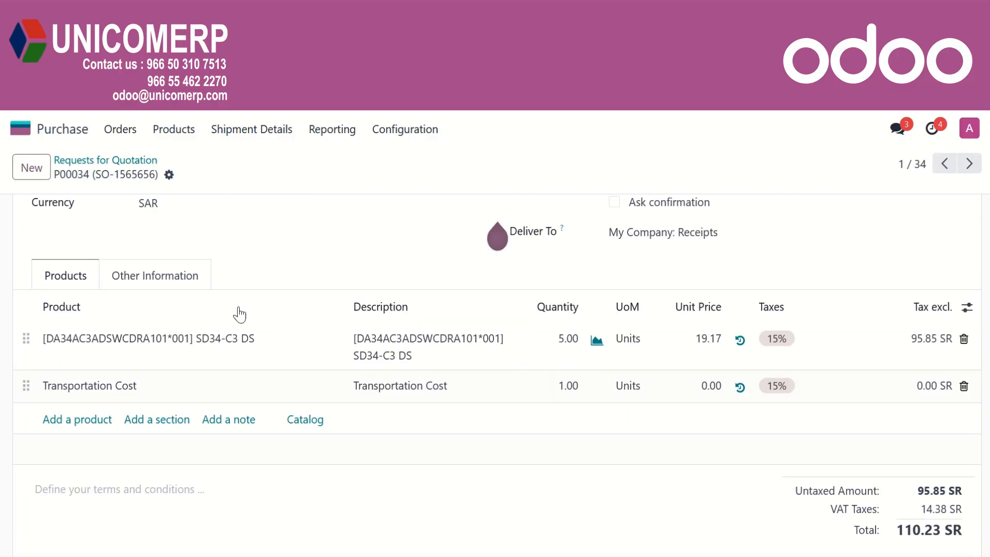
Set the Transportation Cost unit price to 10 and confirm order P00034
click(703, 394)
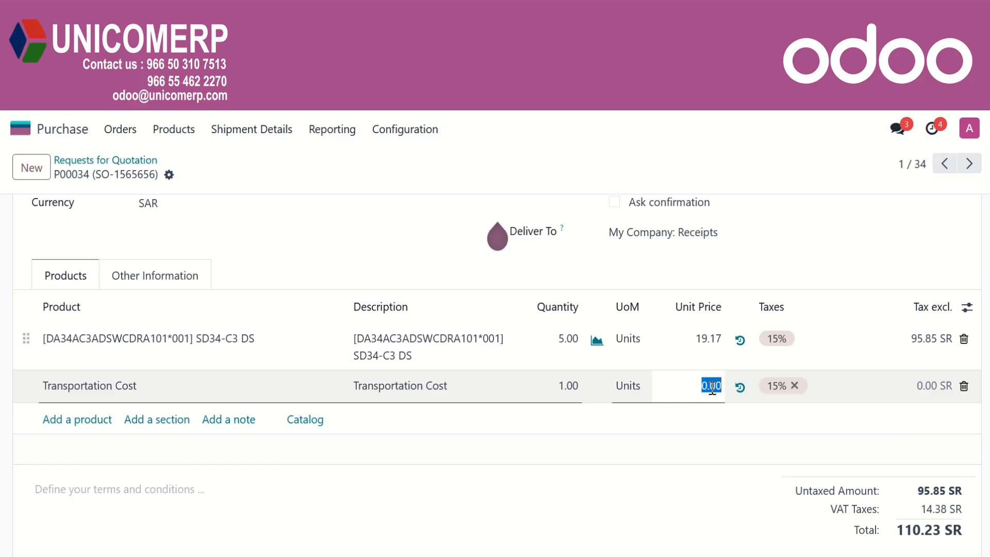
text(10)
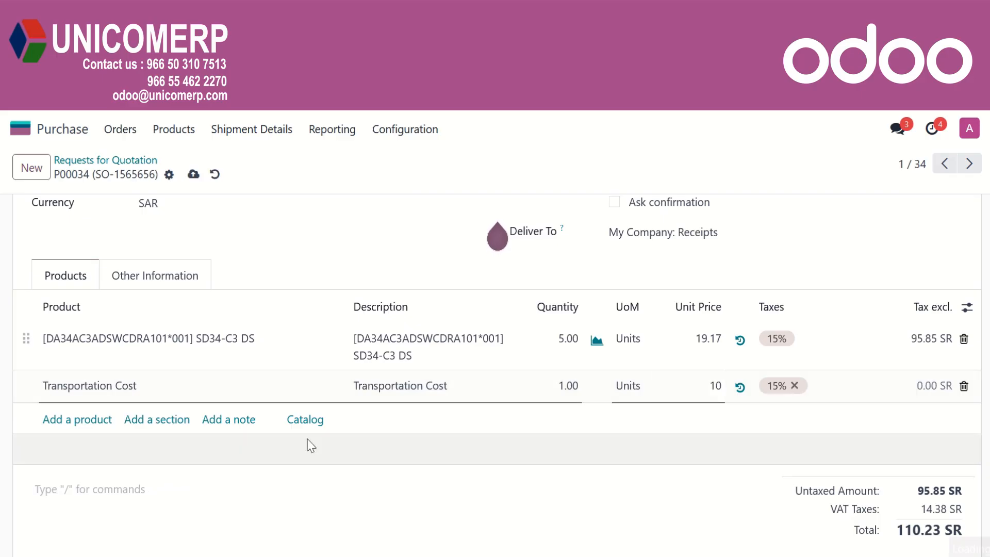
scroll(310, 444, up, 4)
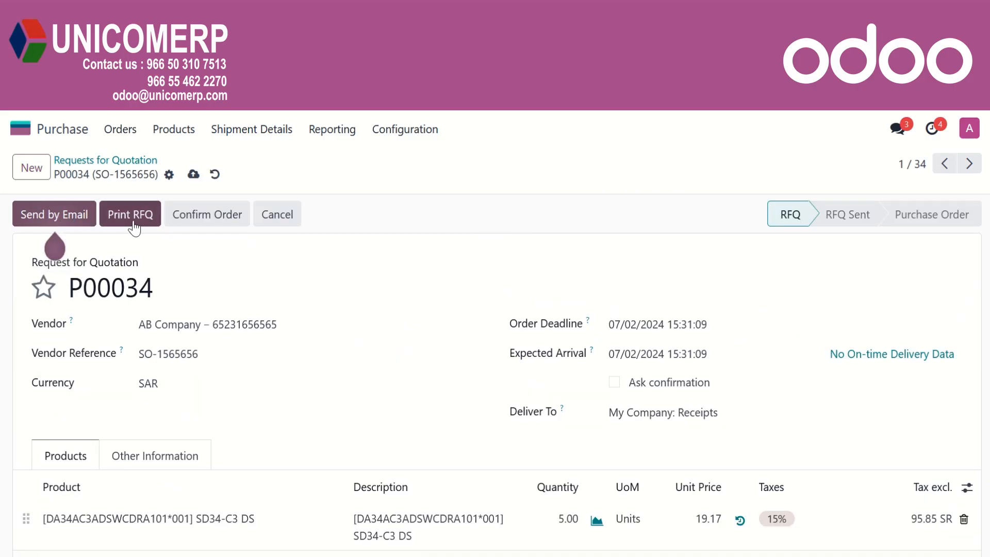
click(194, 222)
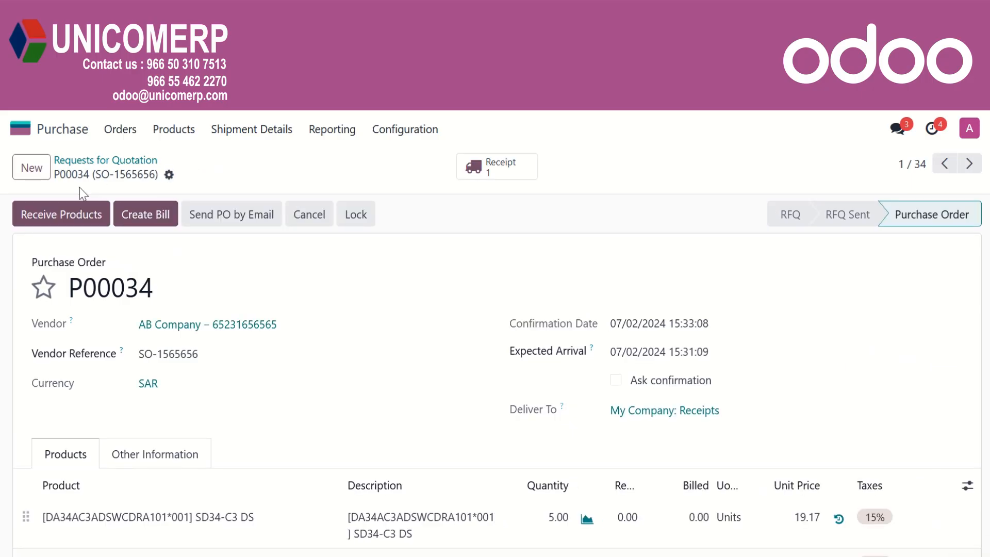
Assign serials Tr-001 to Tr-005 to the 5 SD34-C3 DS units and validate WH/IN/00035
click(74, 226)
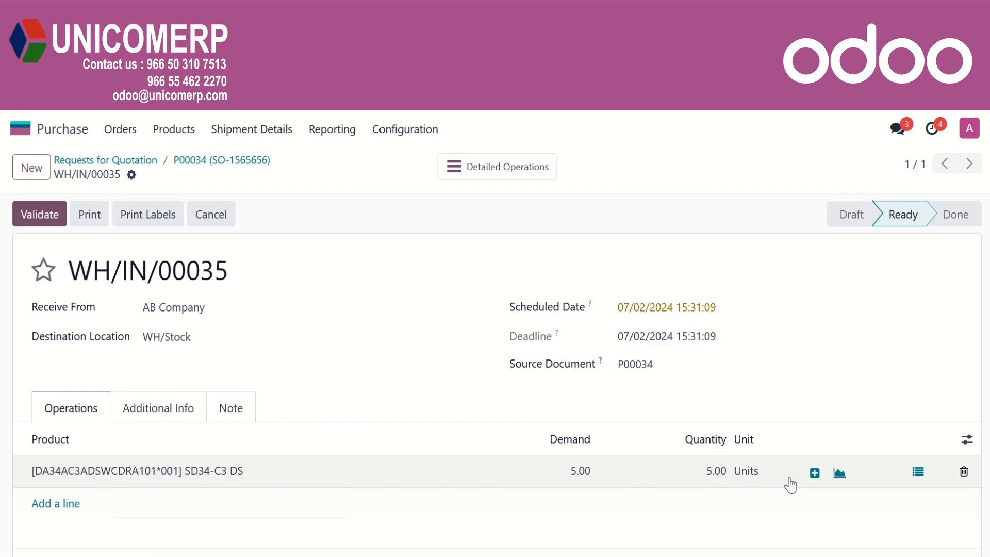
click(918, 473)
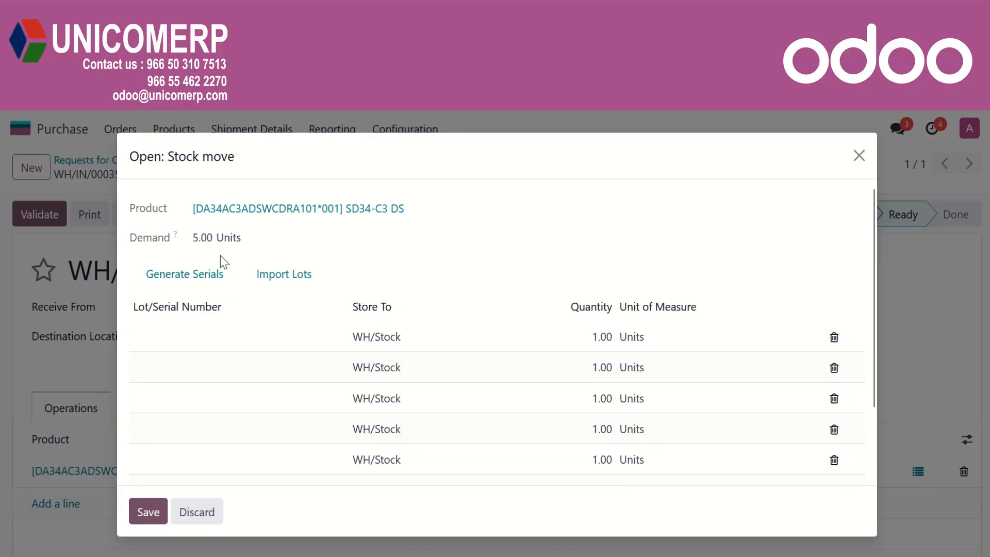
click(204, 278)
click(398, 303)
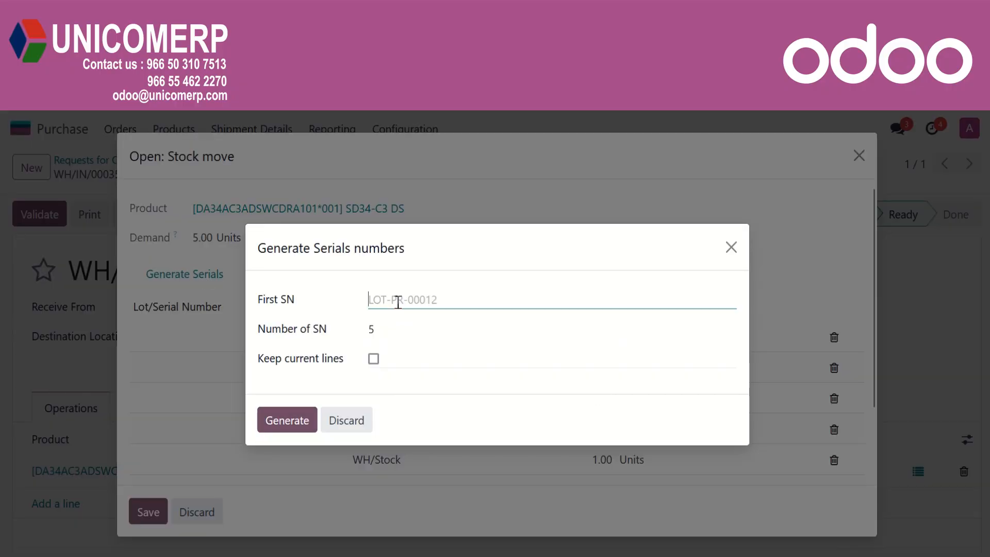
text(Tr)
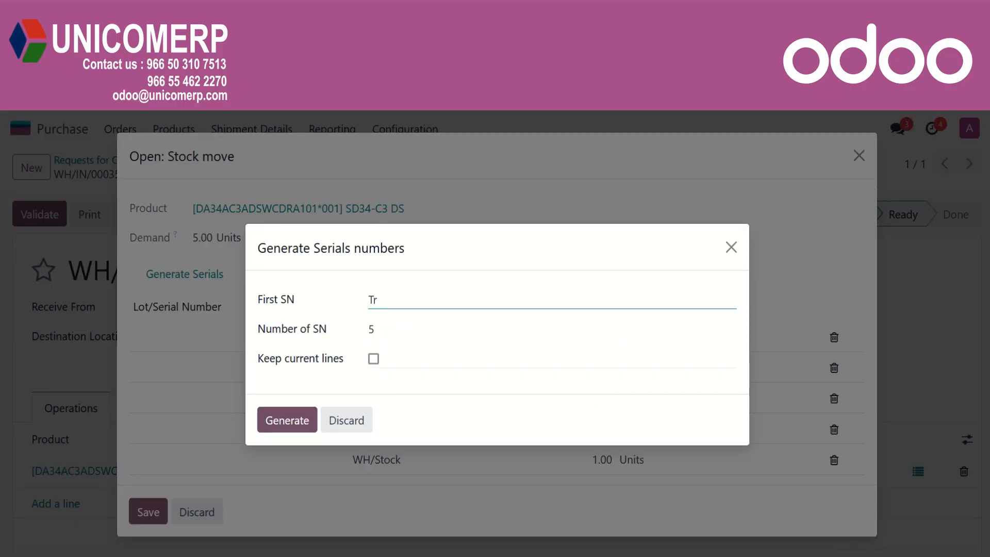
text(-001)
click(302, 419)
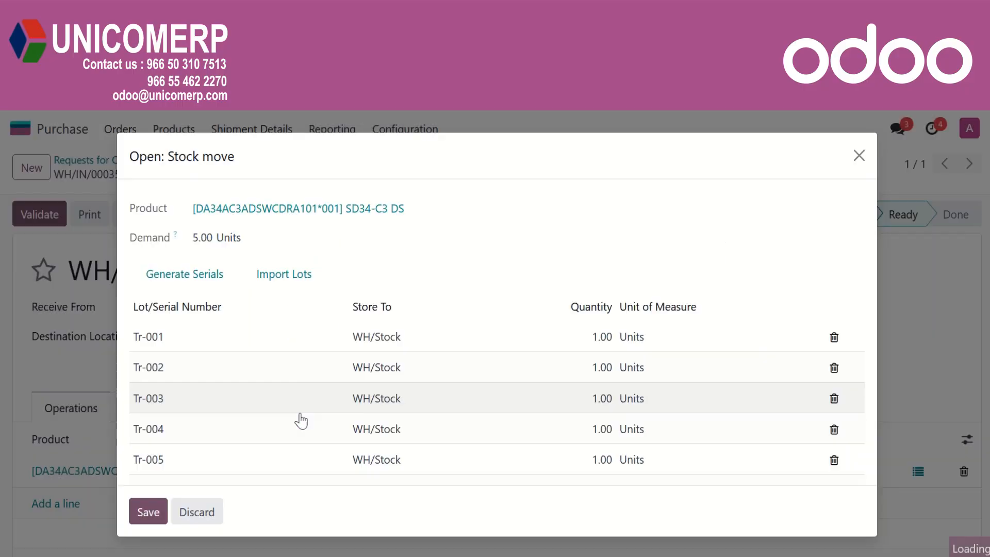
click(146, 510)
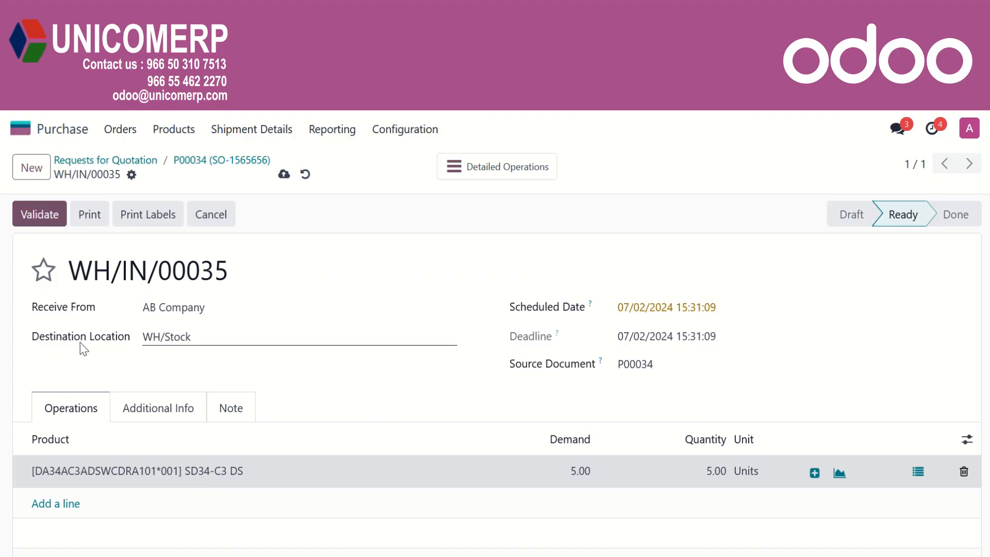
click(36, 216)
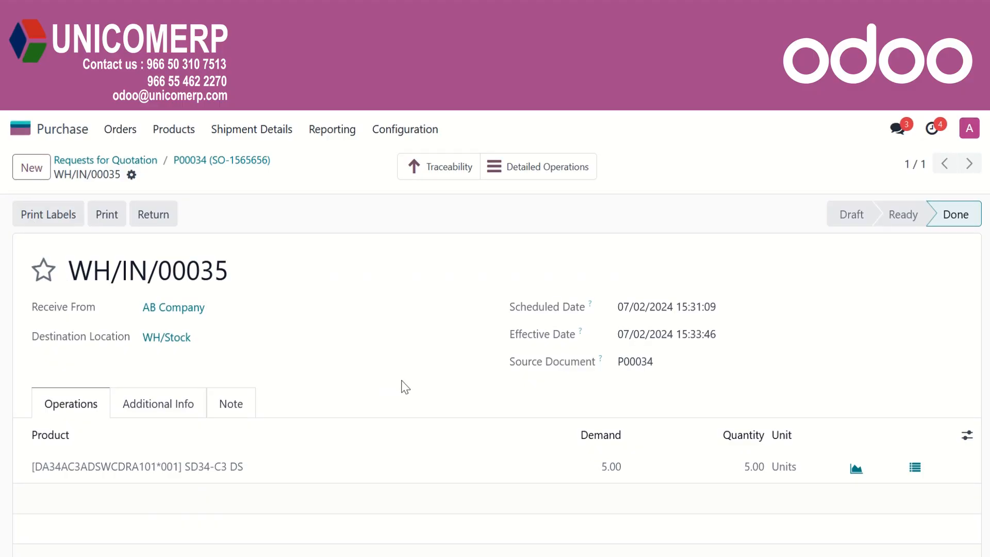
Go back to P00034 and create its draft vendor bill for AB Company
click(229, 165)
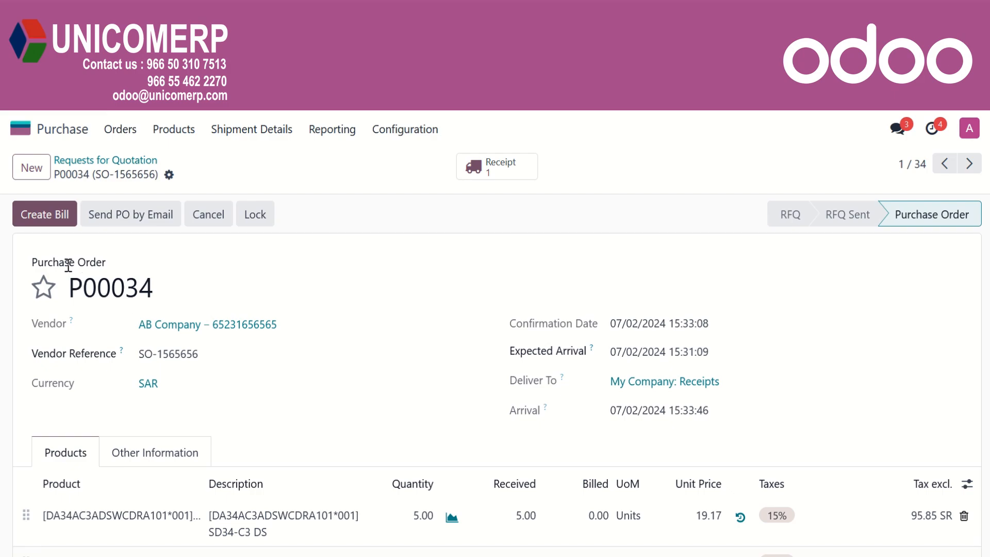
click(45, 214)
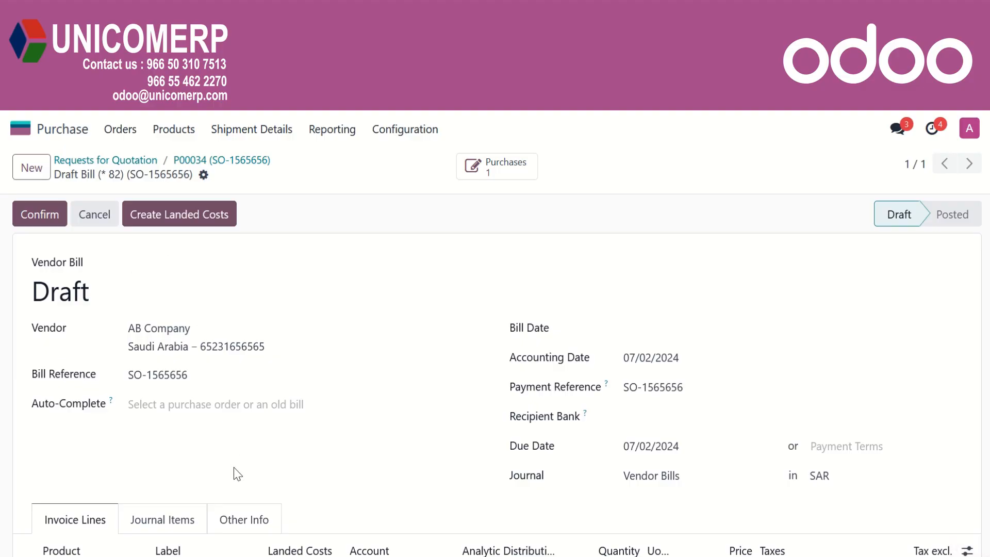
scroll(237, 474, down, 3)
scroll(237, 474, up, 3)
Create landed cost LC/2024/0010 from the bill, link receipt WH/IN/00035, and validate it
click(198, 219)
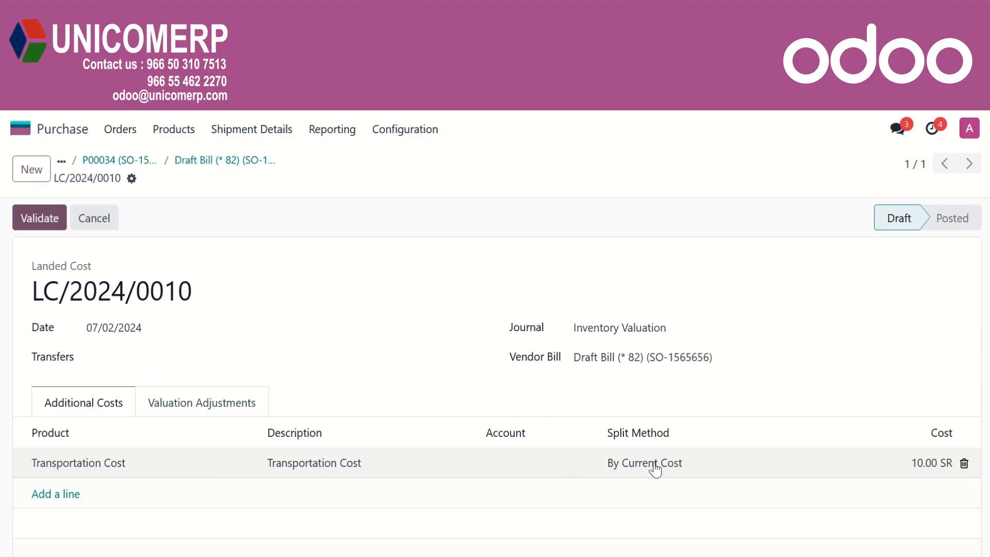
click(228, 356)
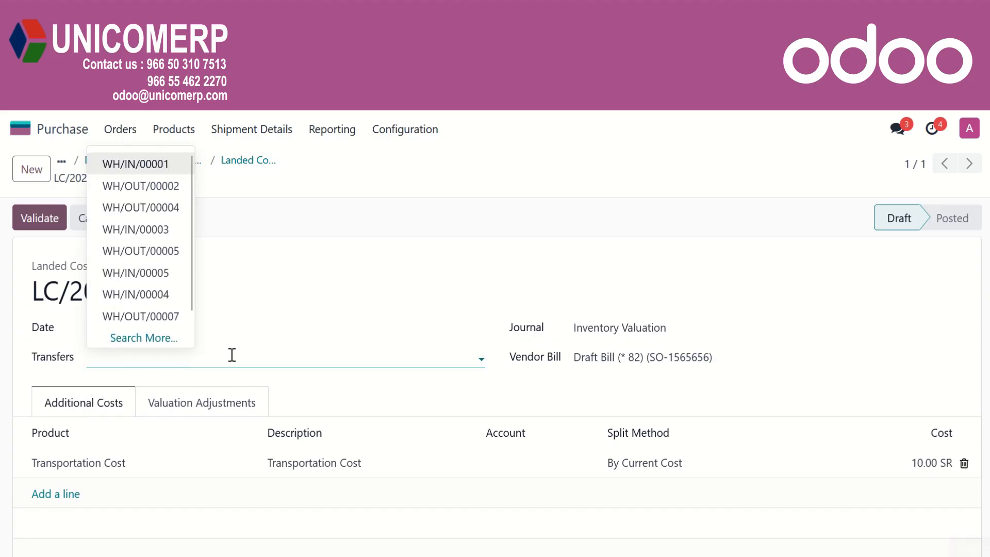
text(35)
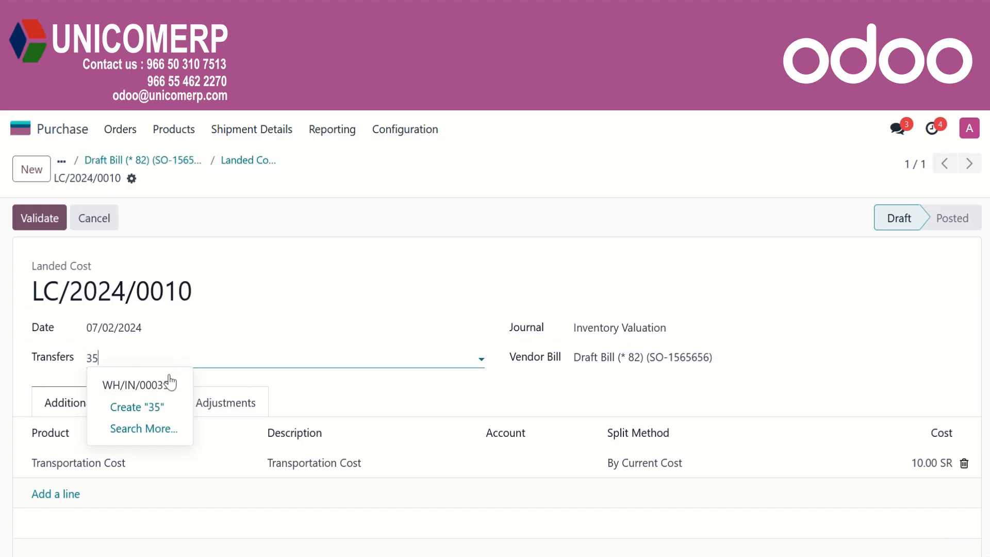
click(166, 381)
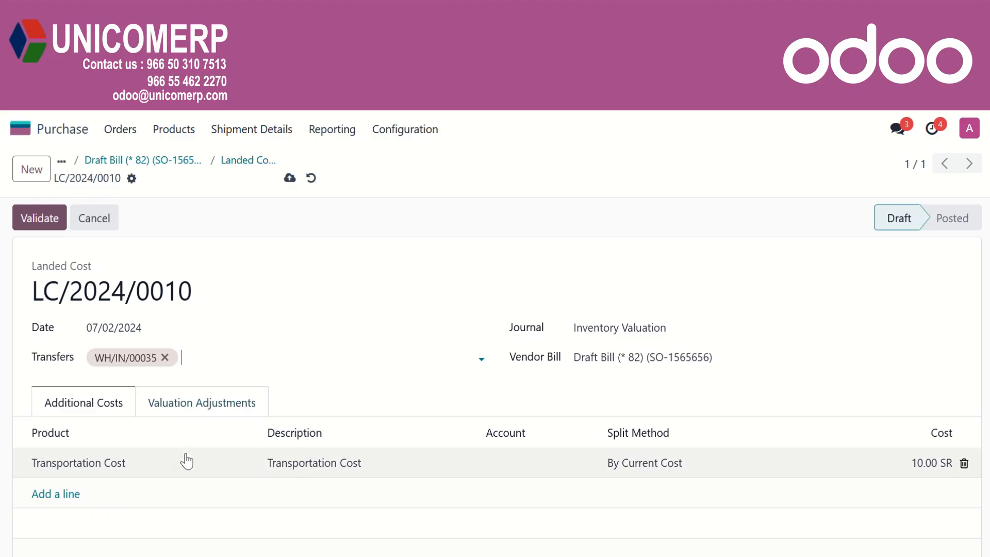
click(20, 222)
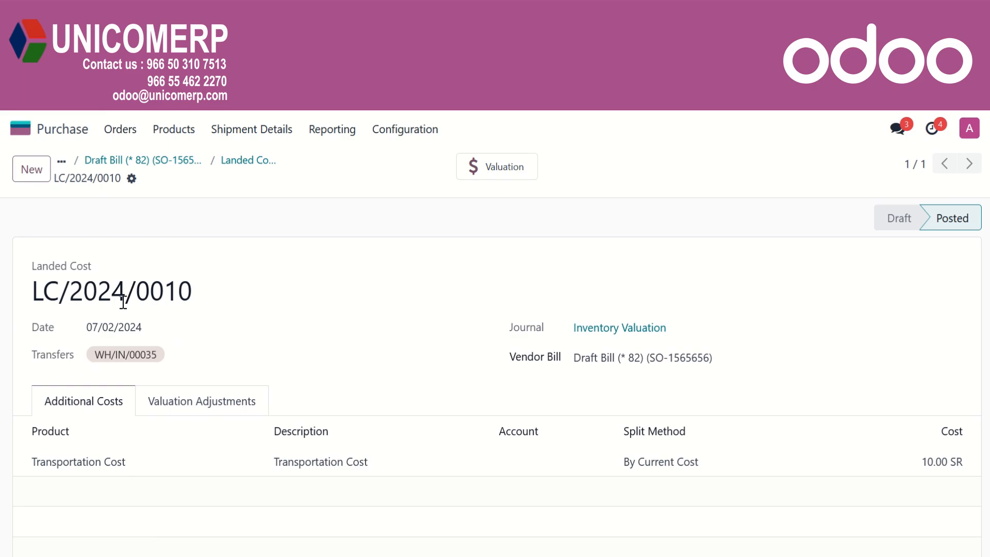
Return to the draft AB Company vendor bill and try confirming; dismiss the missing bill date warning
click(160, 162)
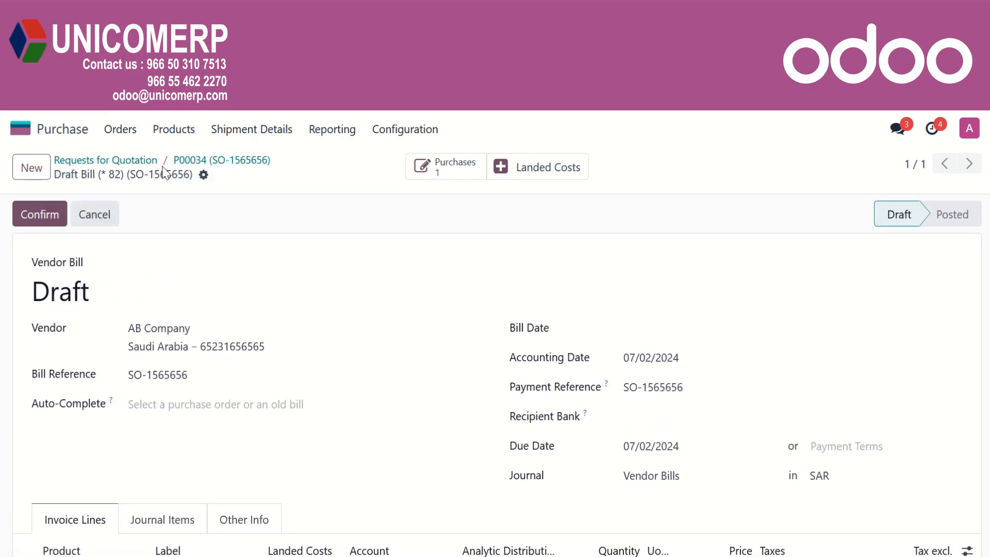
scroll(276, 415, down, 3)
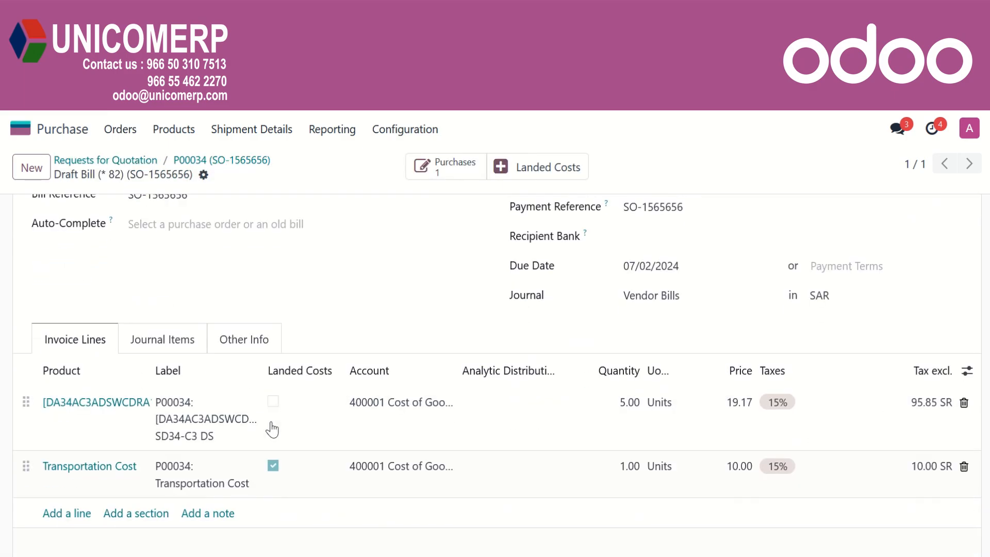
scroll(189, 424, down, 2)
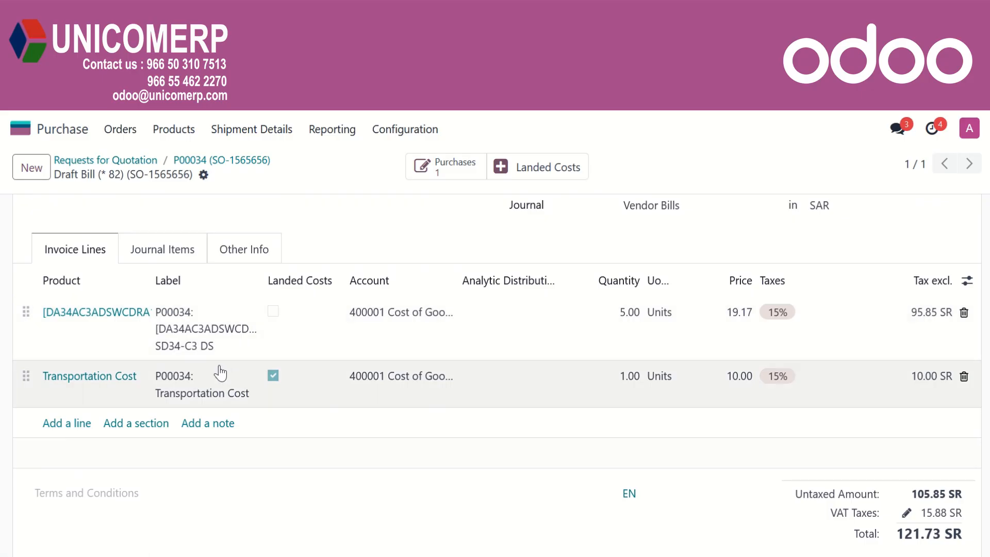
scroll(218, 382, up, 5)
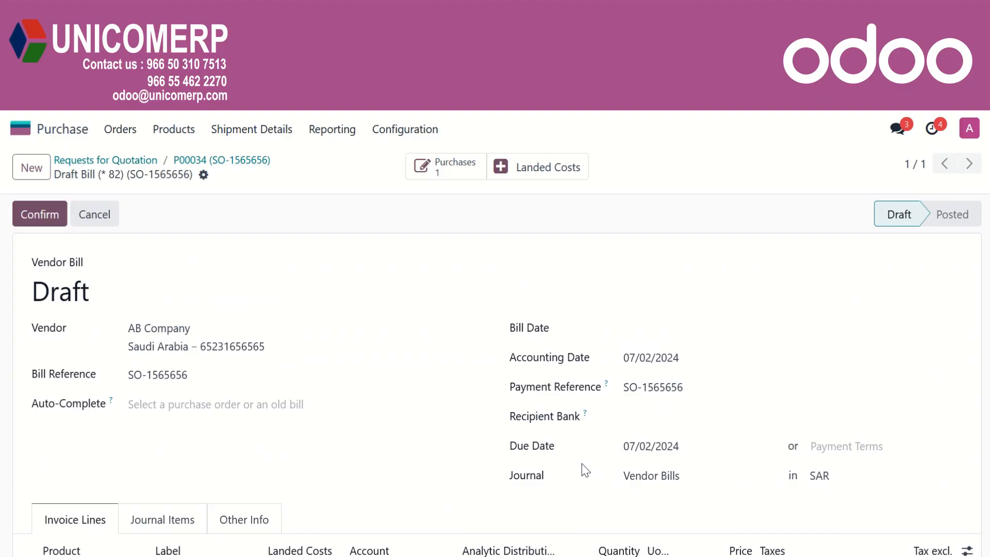
click(42, 215)
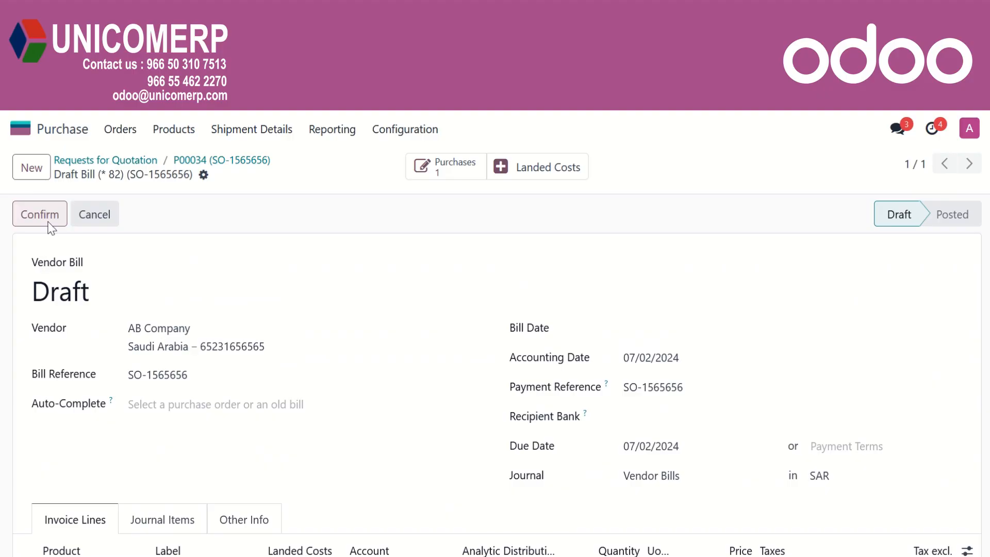
click(297, 373)
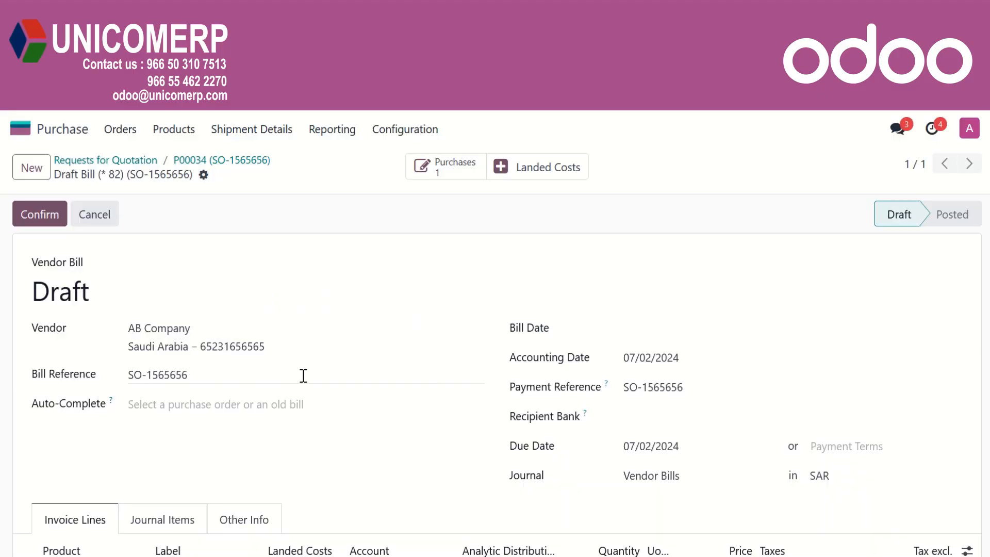
Set the bill date to 07/02/2024 and confirm, posting BILL/2024/07/0005
click(676, 332)
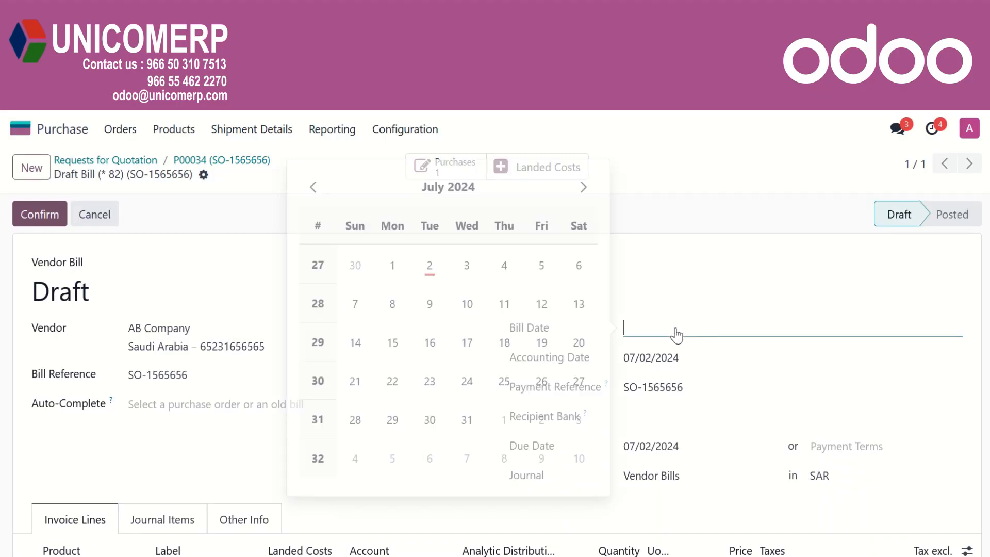
click(443, 265)
click(32, 215)
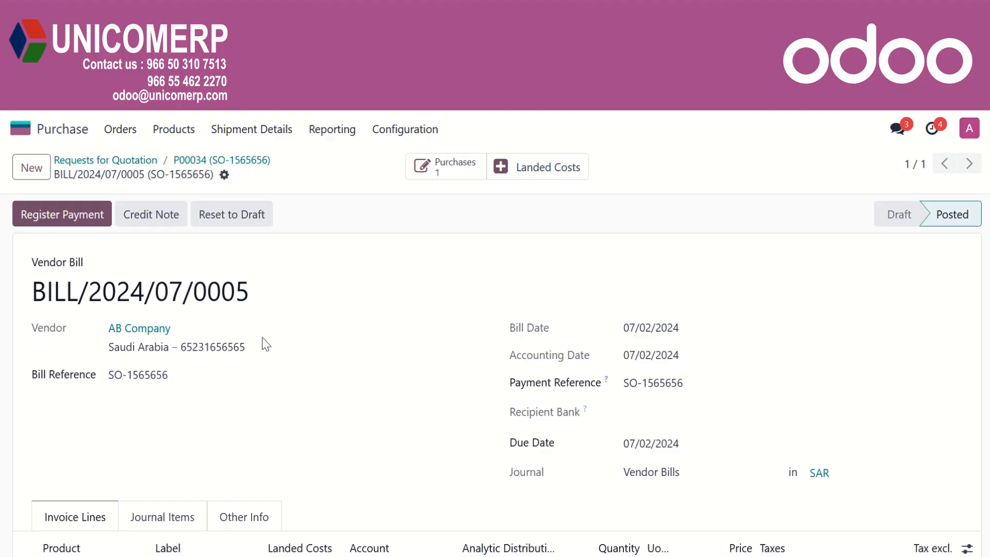
scroll(263, 343, down, 4)
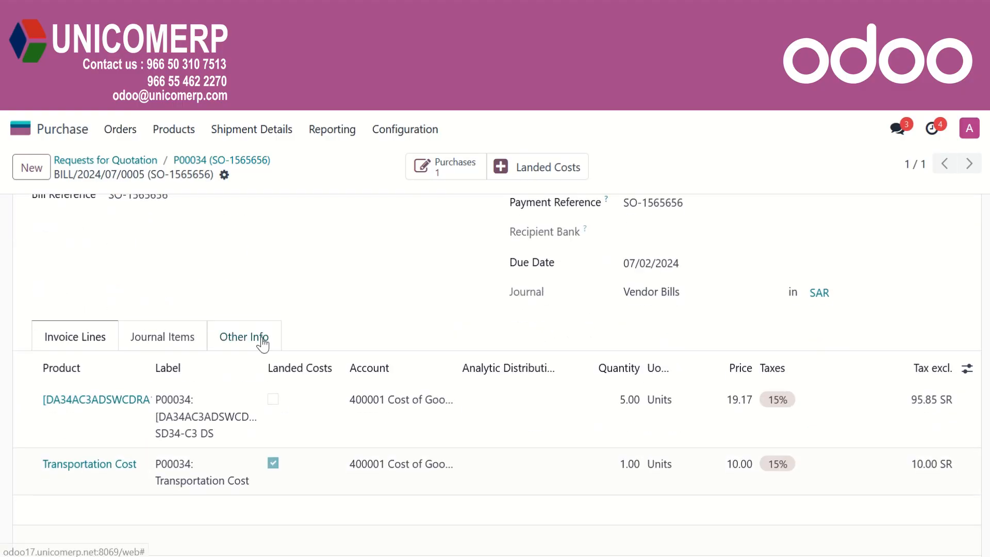
scroll(263, 343, up, 4)
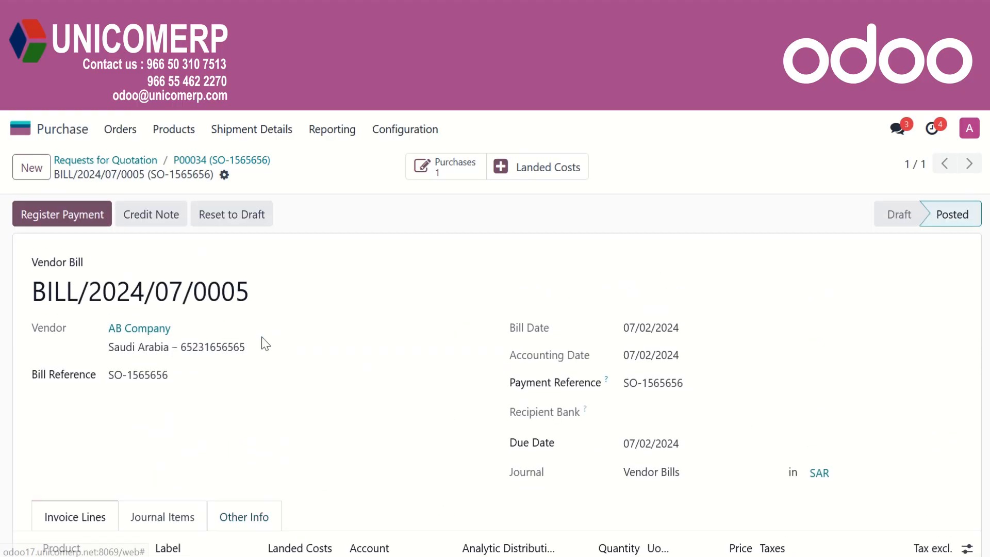